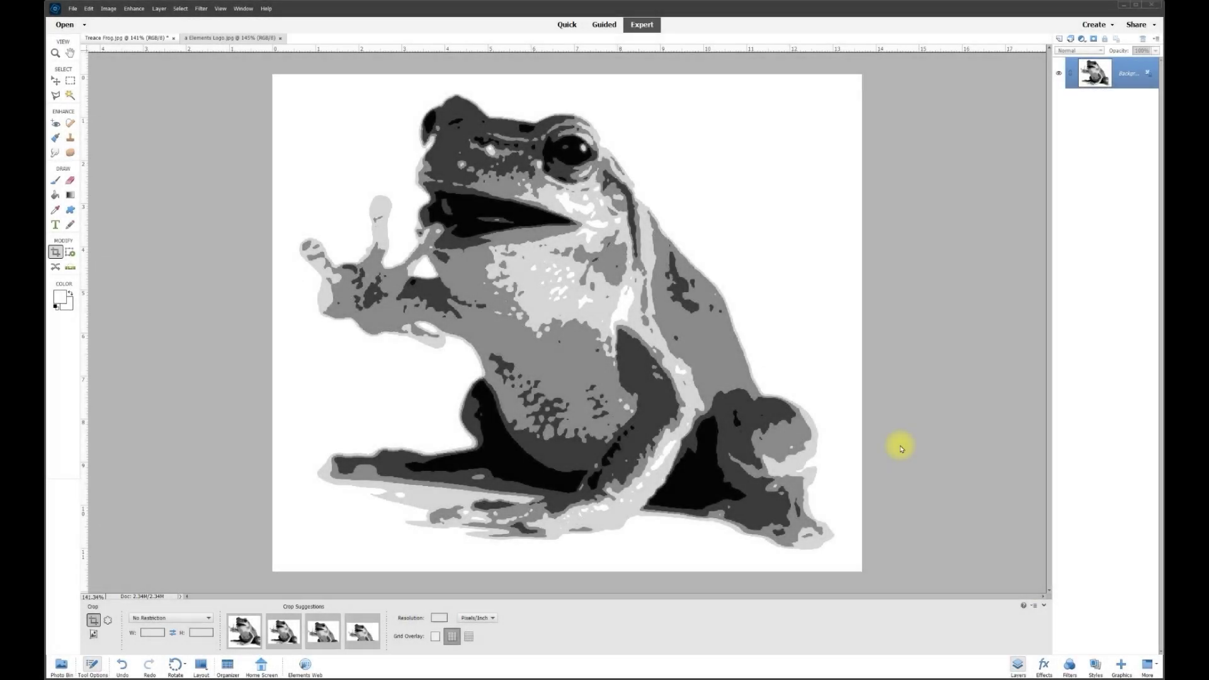
- Return to the Treace Frog image and zoom in on the eye
left_click(214, 39)
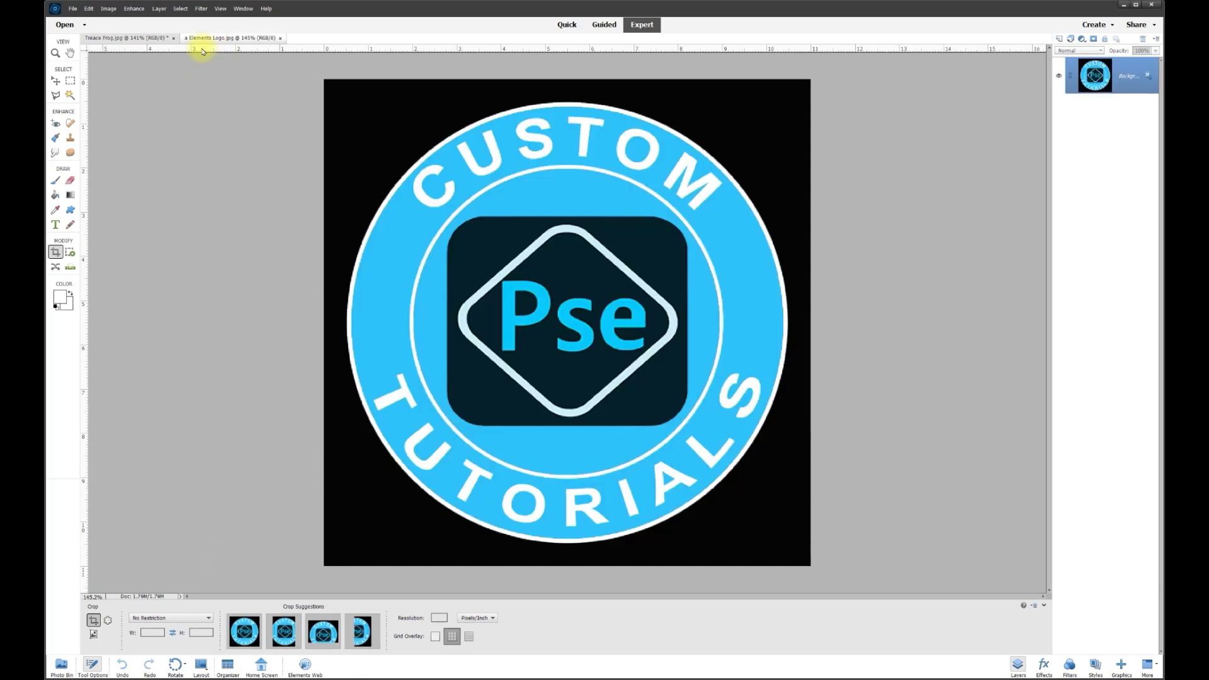
left_click(151, 37)
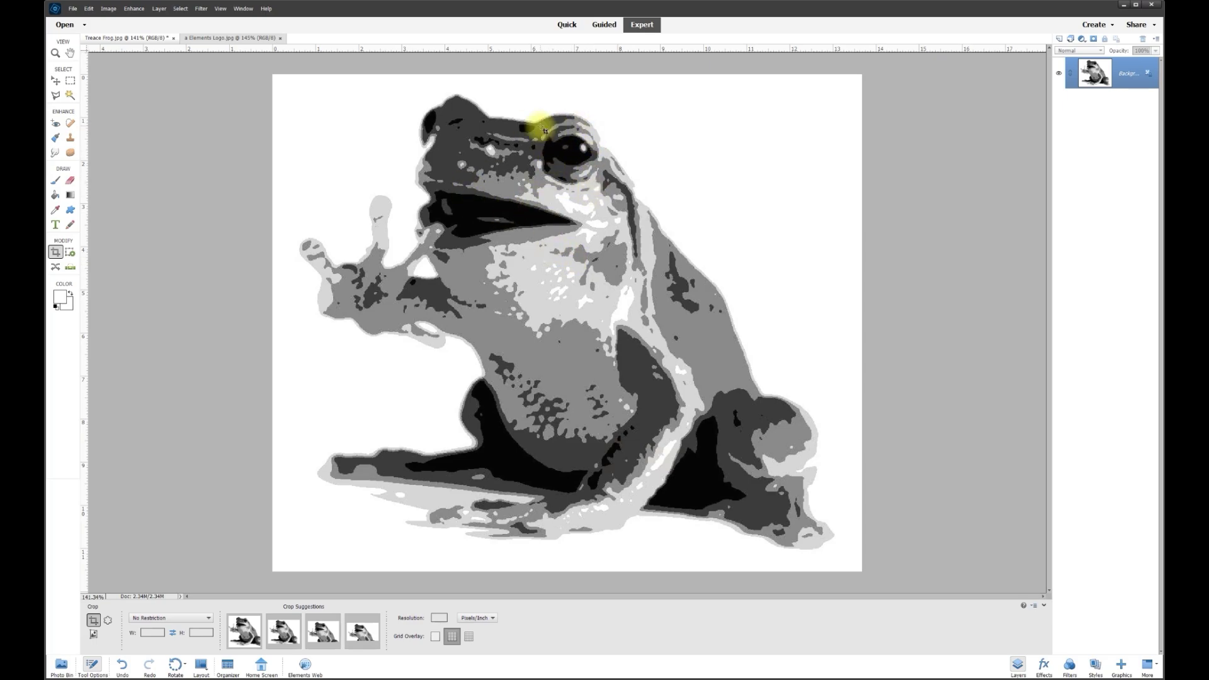
scroll(550, 125, "up", 3)
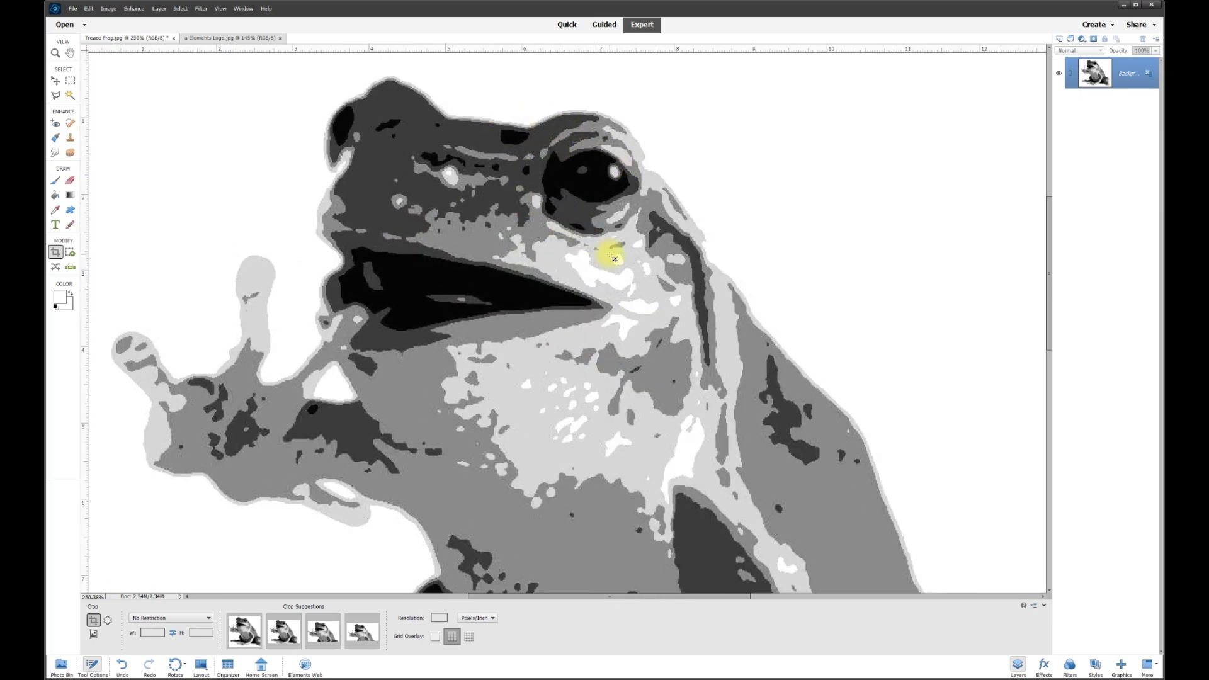
scroll(614, 258, "up", 1)
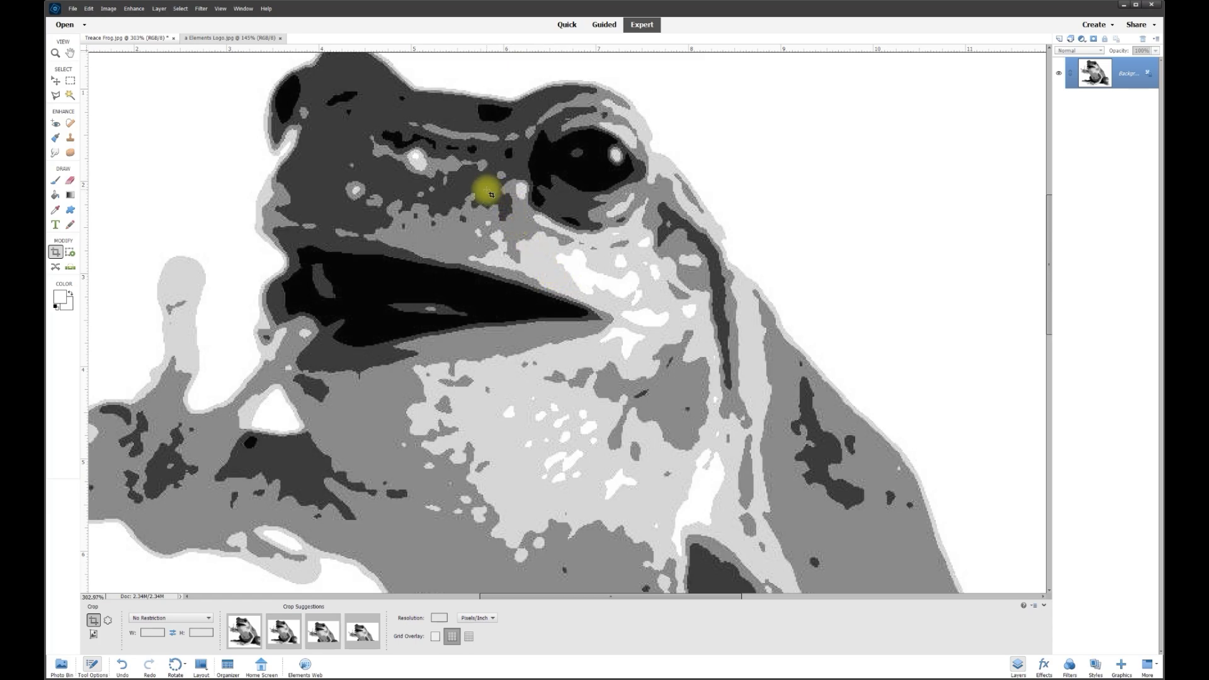
scroll(584, 170, "down", 1)
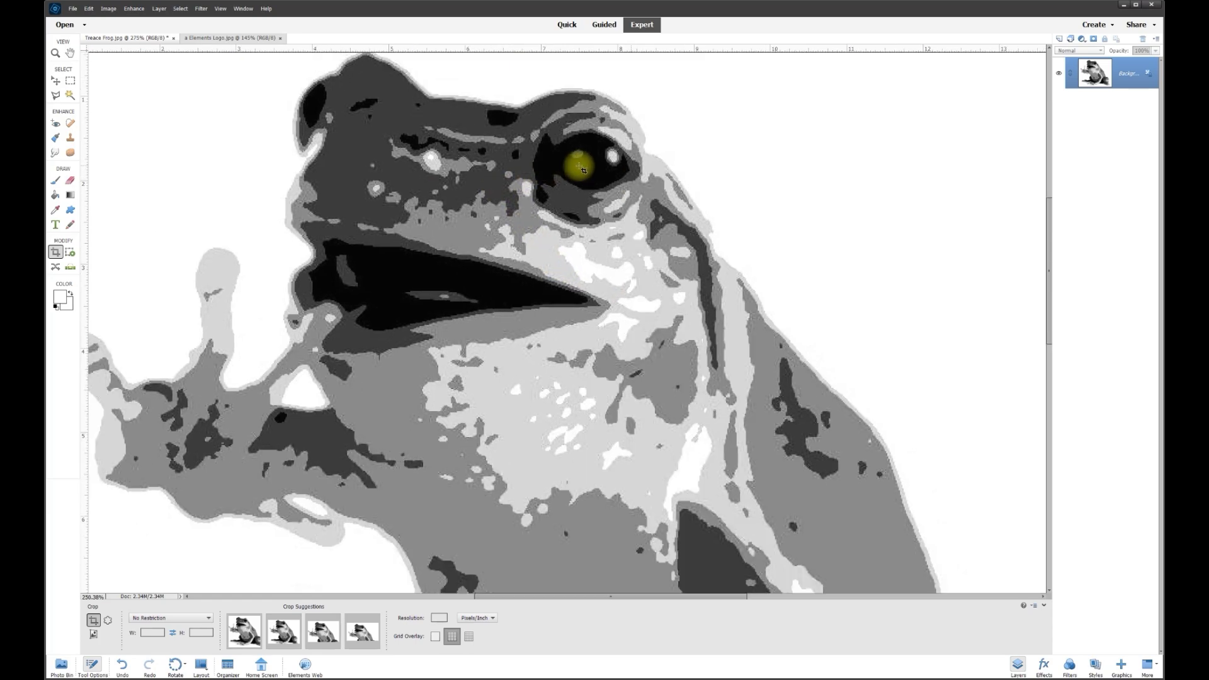
scroll(630, 105, "up", 10)
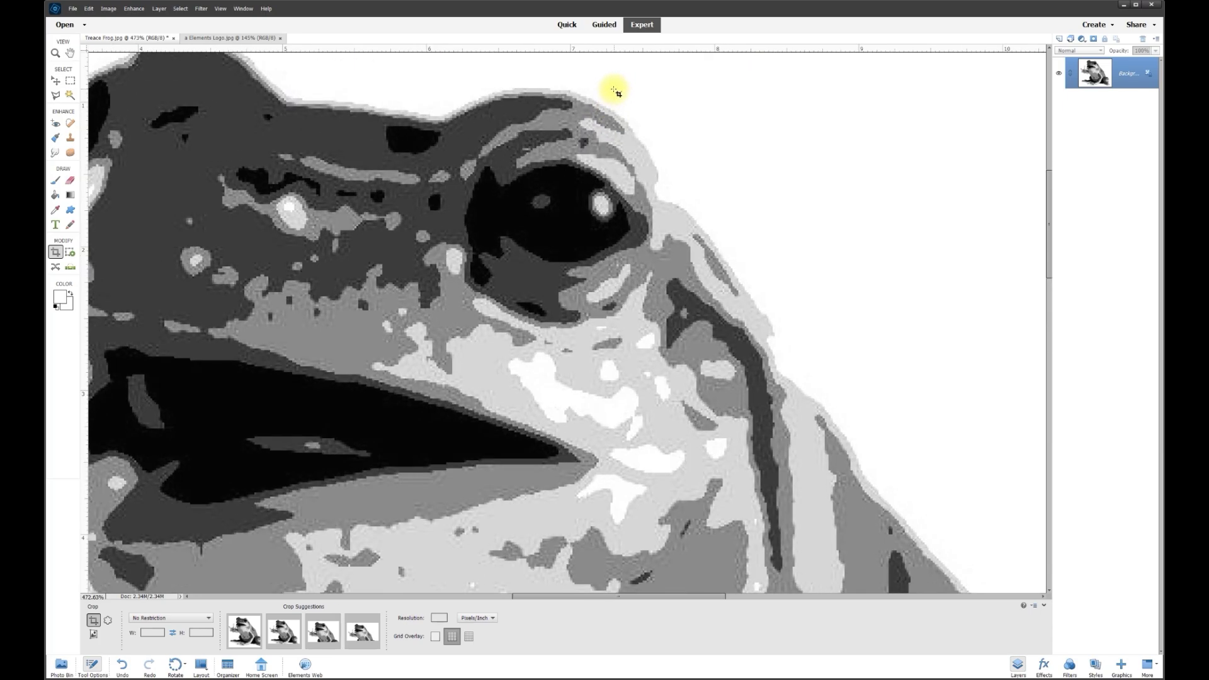
scroll(594, 135, "up", 1)
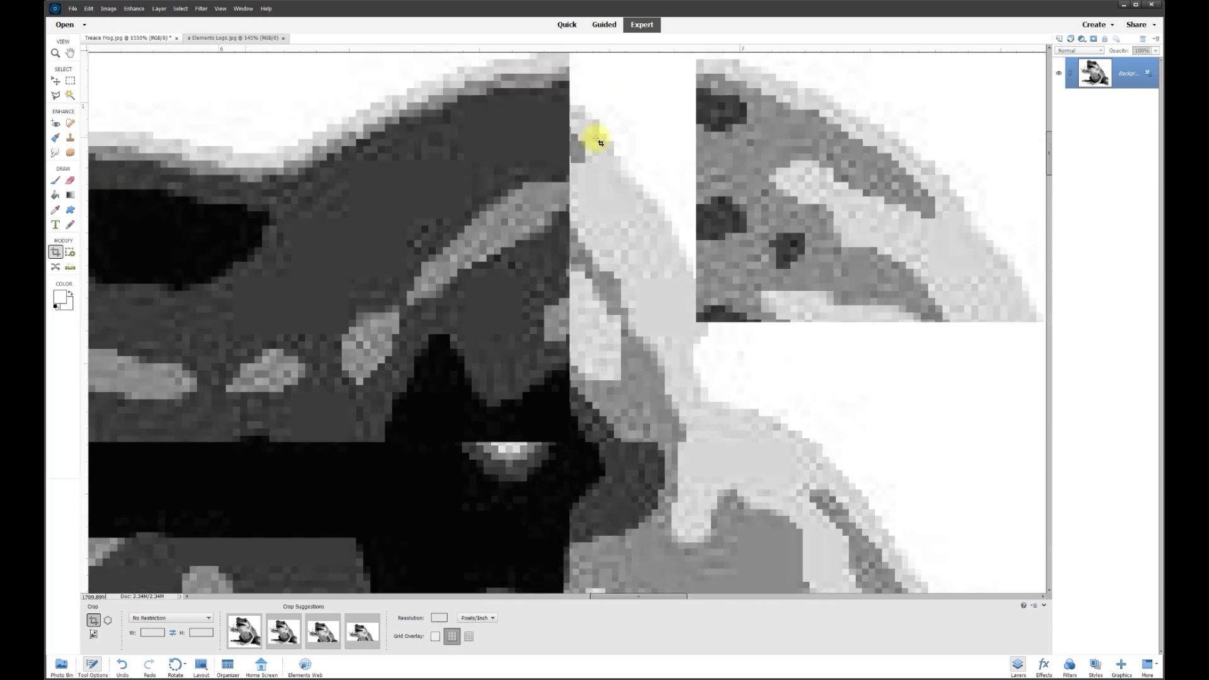
- Magic Wand the light gray bands around the head and beside the eye, then zoom out
left_click(71, 95)
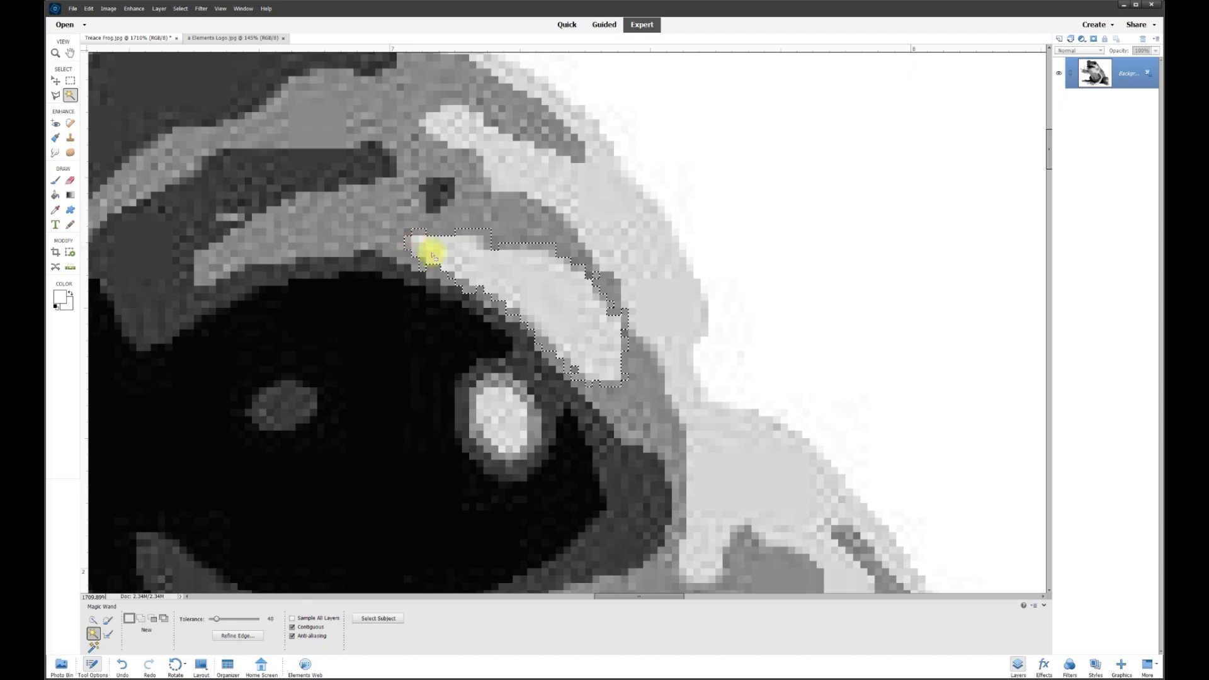
scroll(433, 257, "up", 2)
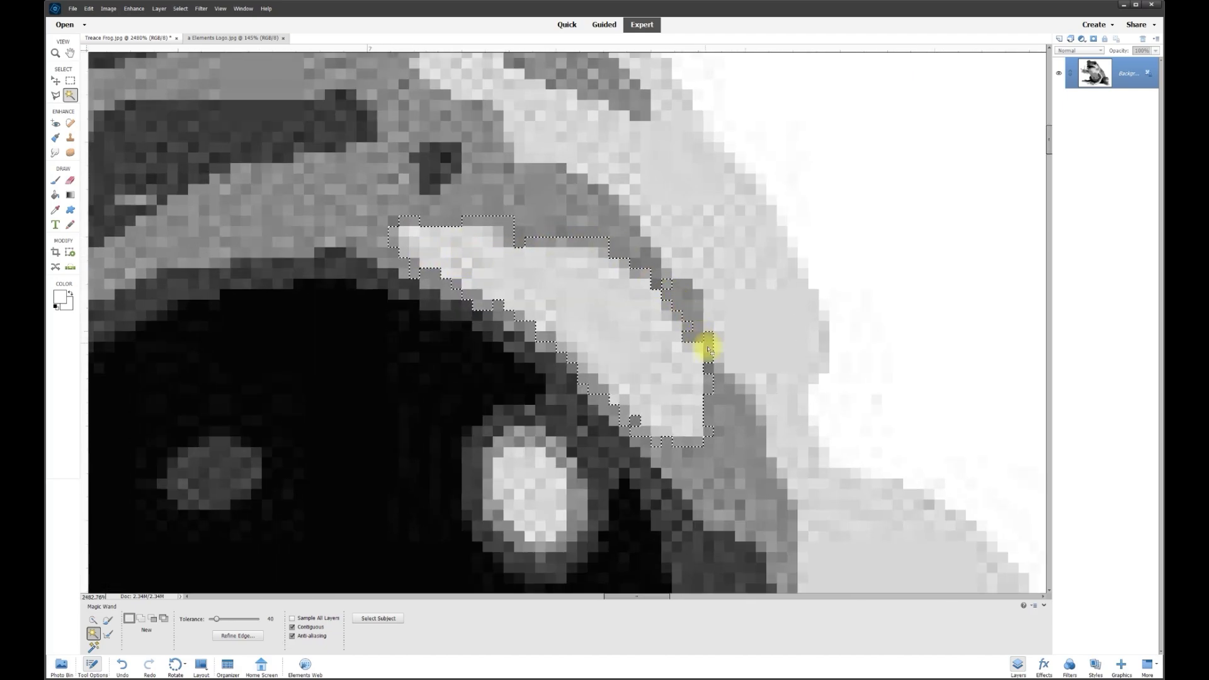
scroll(657, 325, "down", 2)
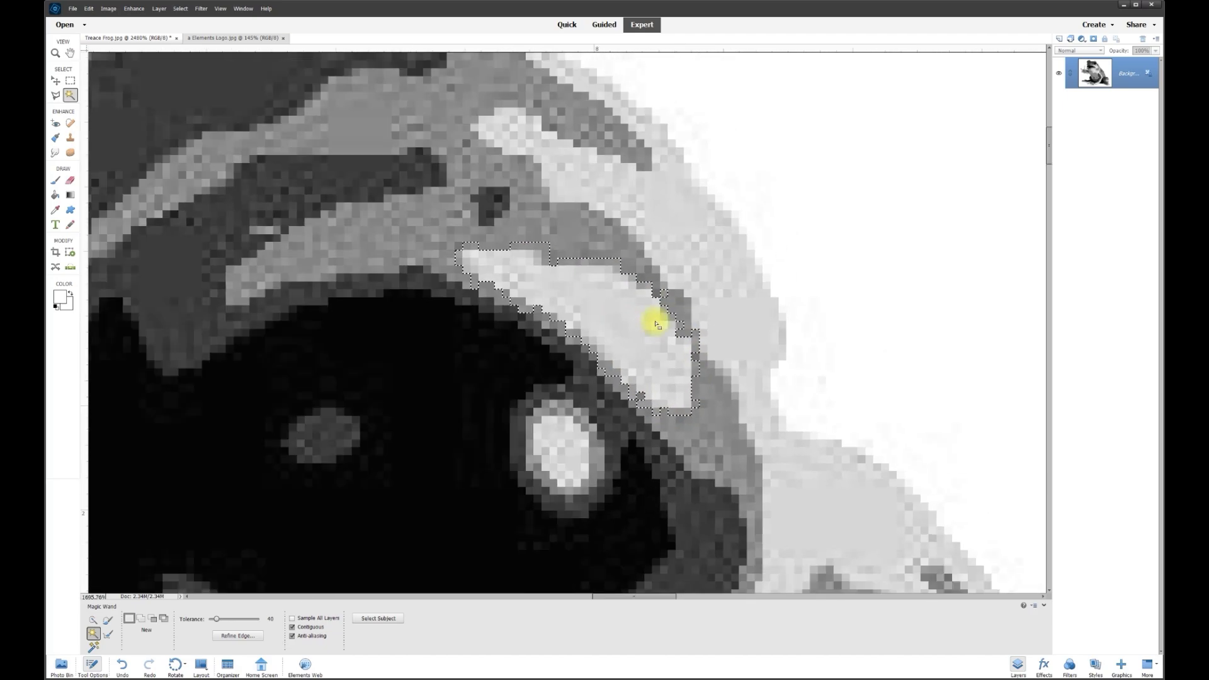
scroll(655, 324, "down", 2)
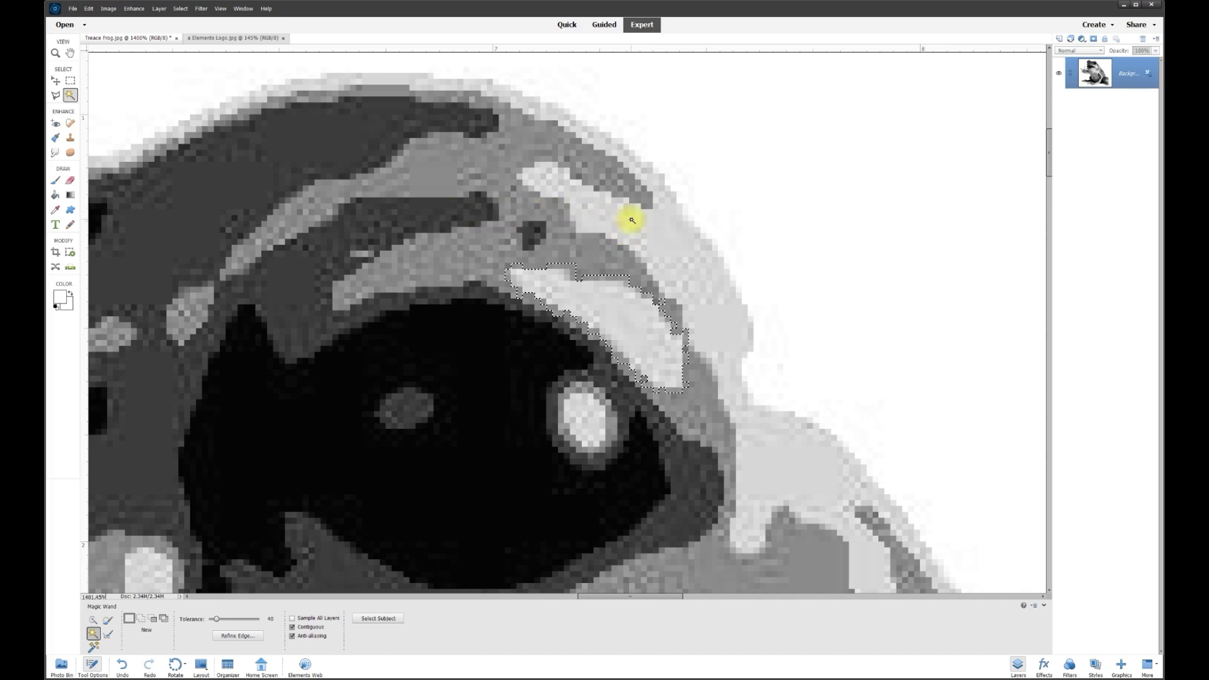
left_click(654, 229)
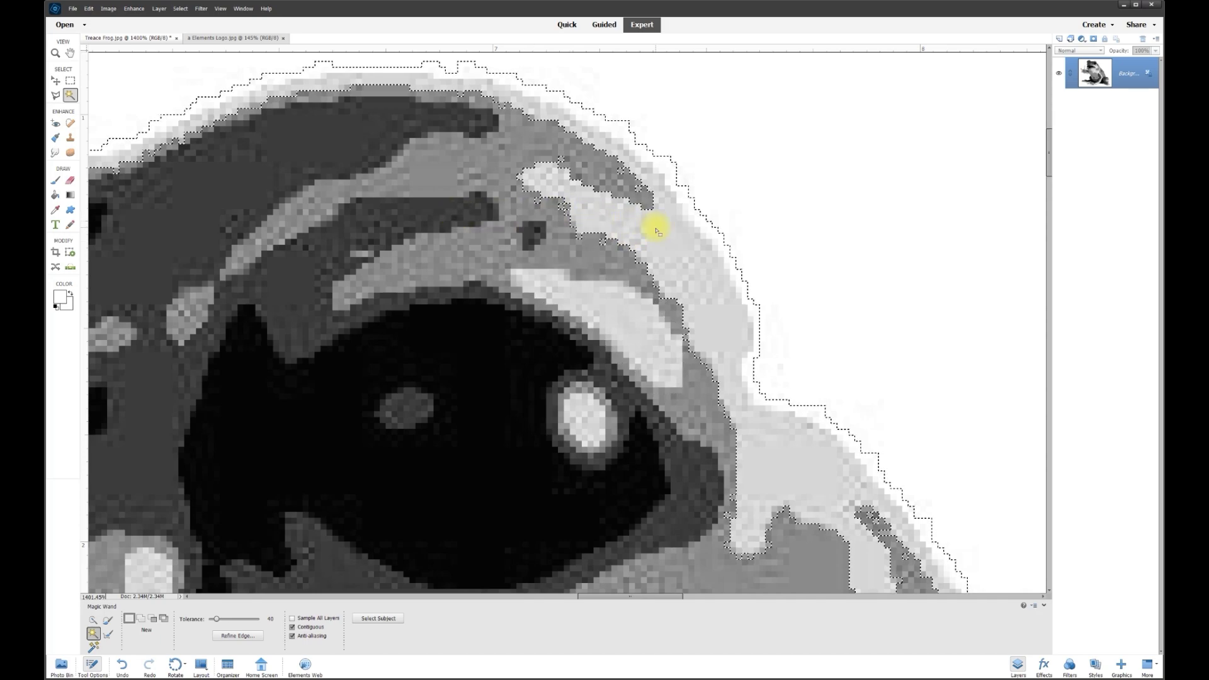
left_click(729, 432)
scroll(729, 432, "down", 3)
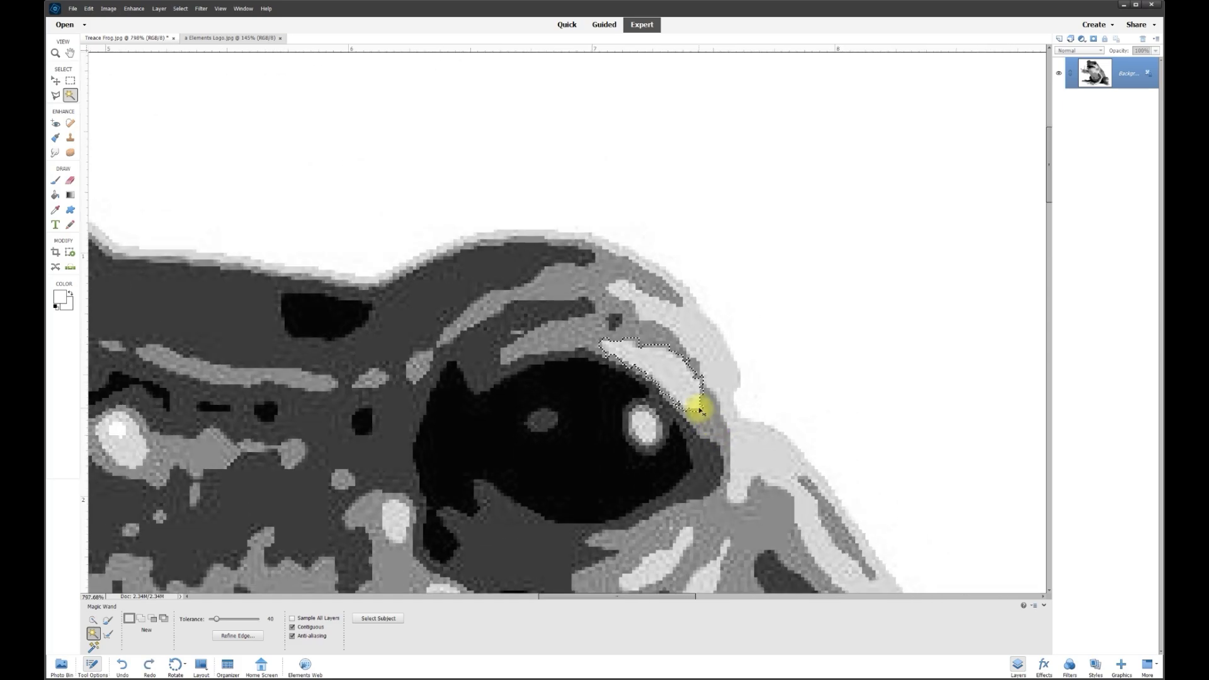
scroll(700, 409, "down", 8)
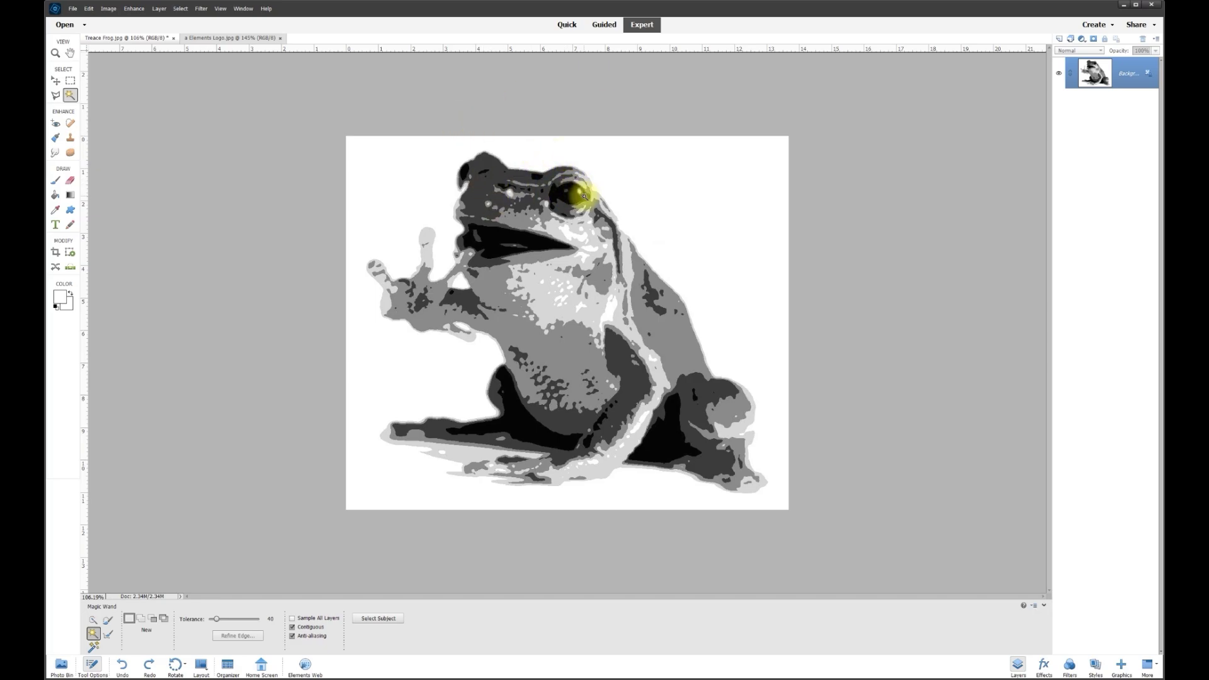
- Unlock the Background into Layer 0 and set the canvas height to 50 inches
key("v")
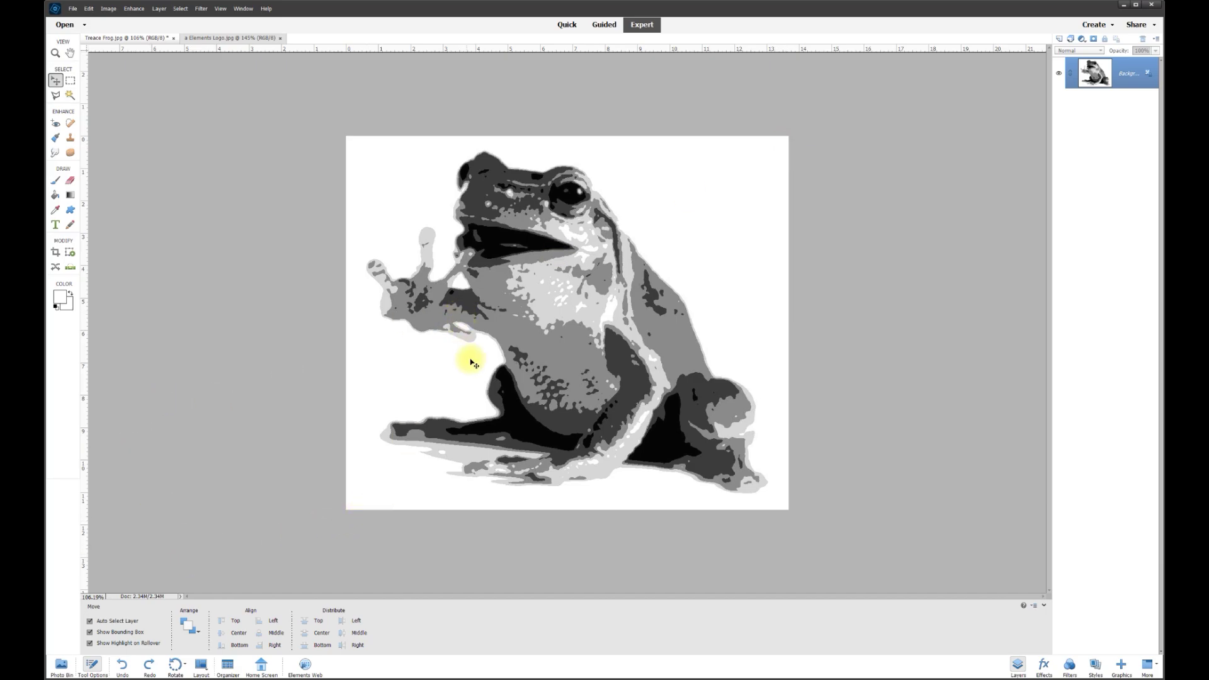
left_click(1150, 76)
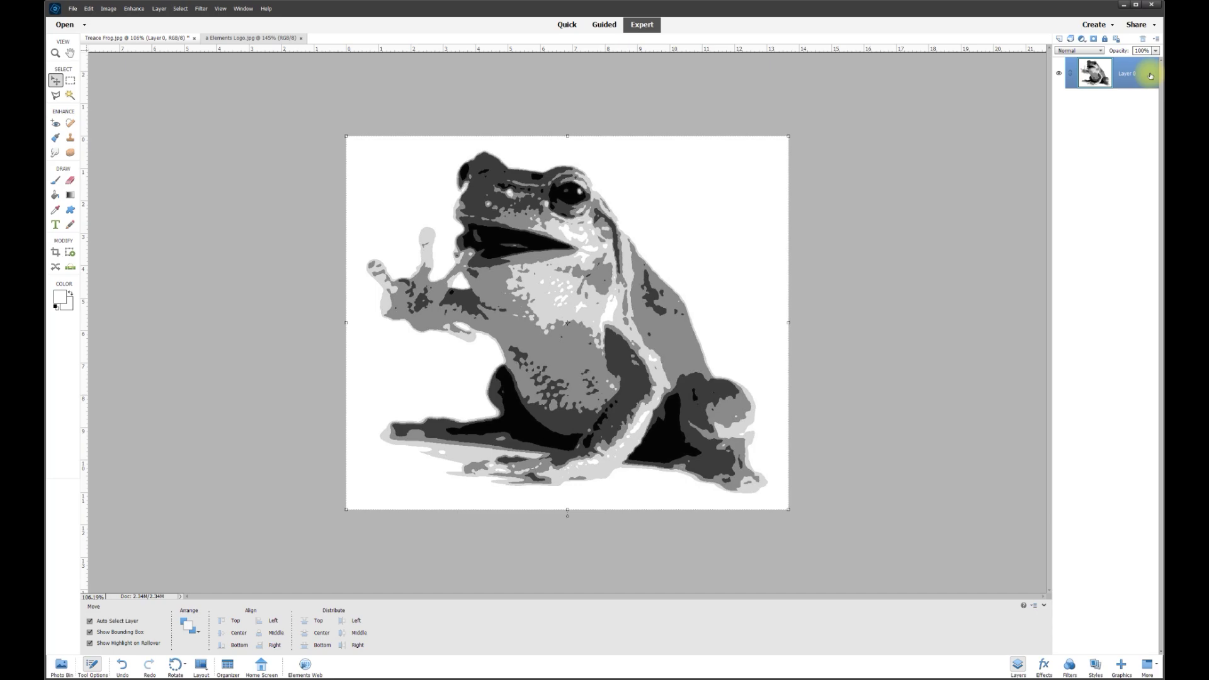
left_click(136, 11)
mouse_move(129, 70)
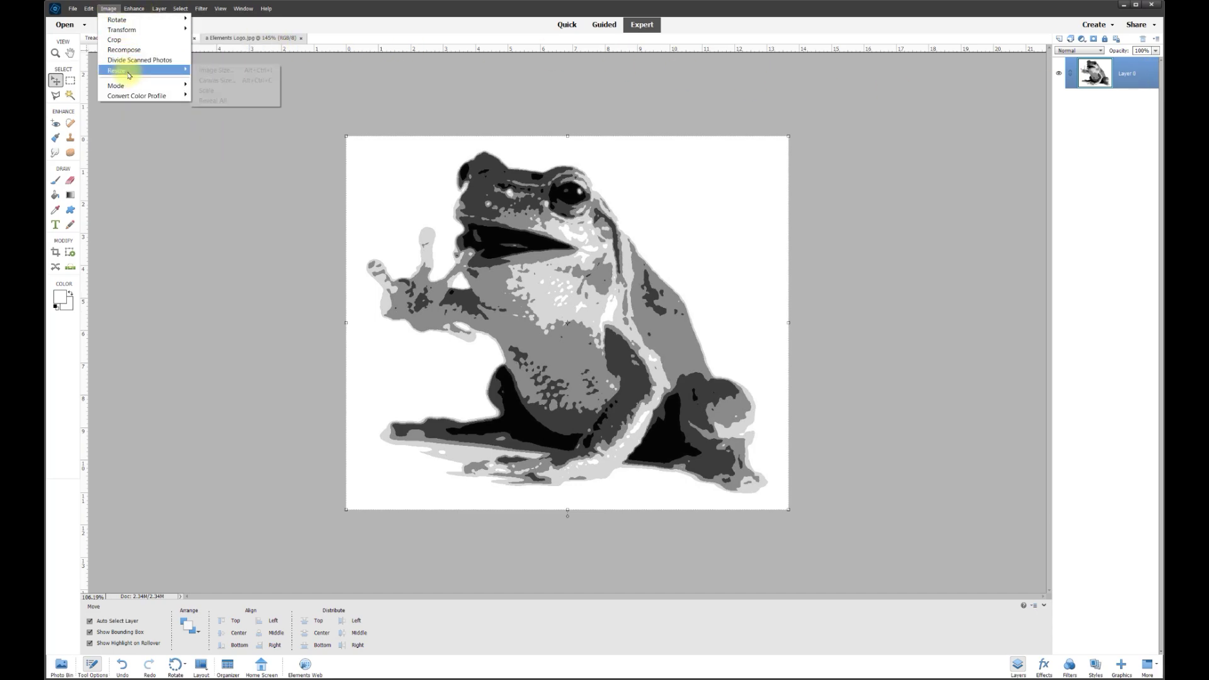
left_click(209, 82)
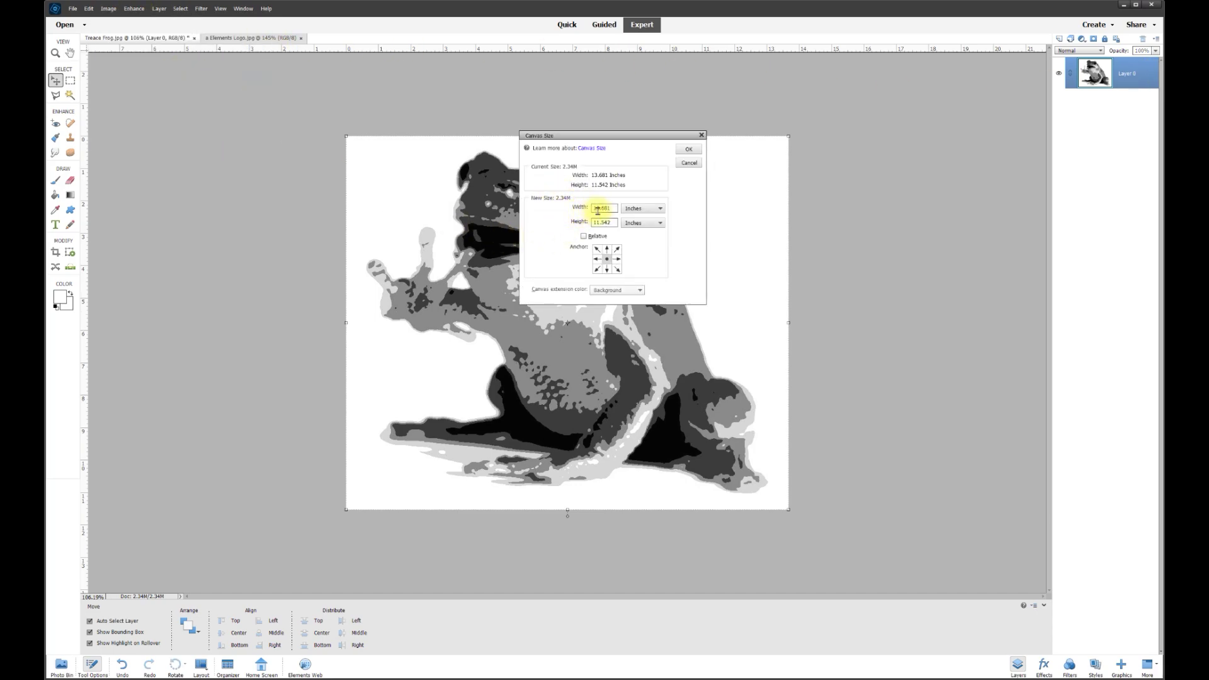
left_click_drag(615, 207, 521, 209)
left_click_drag(616, 223, 589, 224)
type("50")
left_click(694, 153)
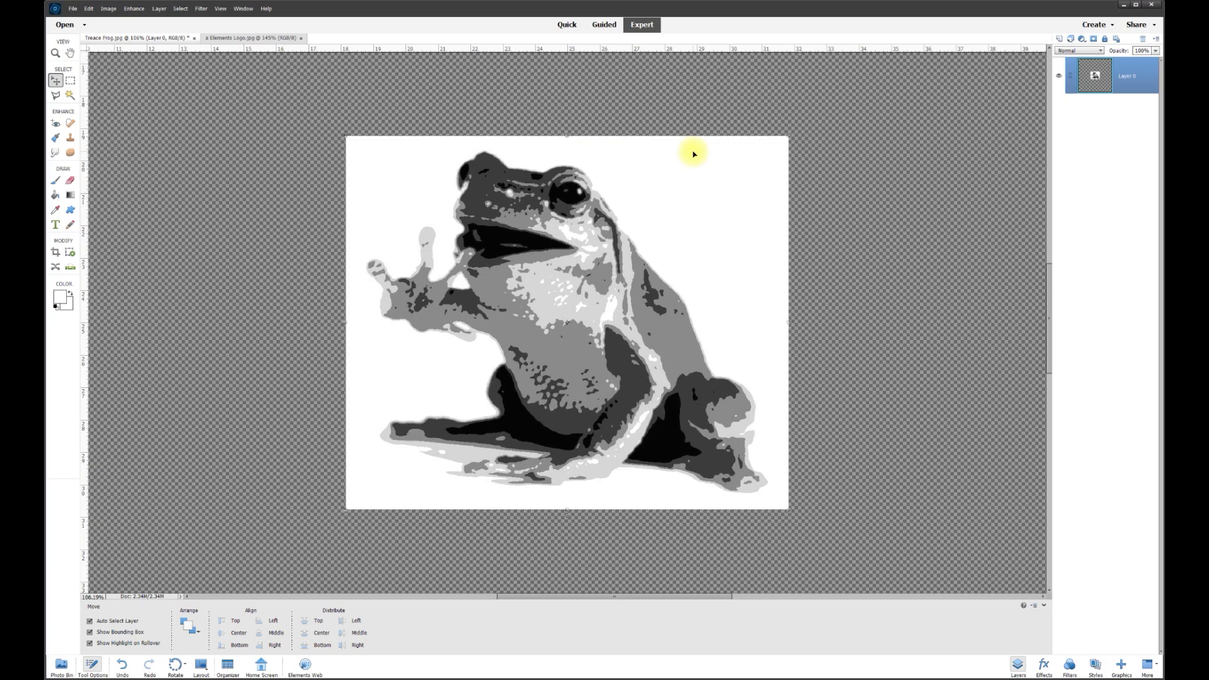
- Scale the frog layer to about 380% to fill the 50-inch canvas width, then commit
key("ctrl+0")
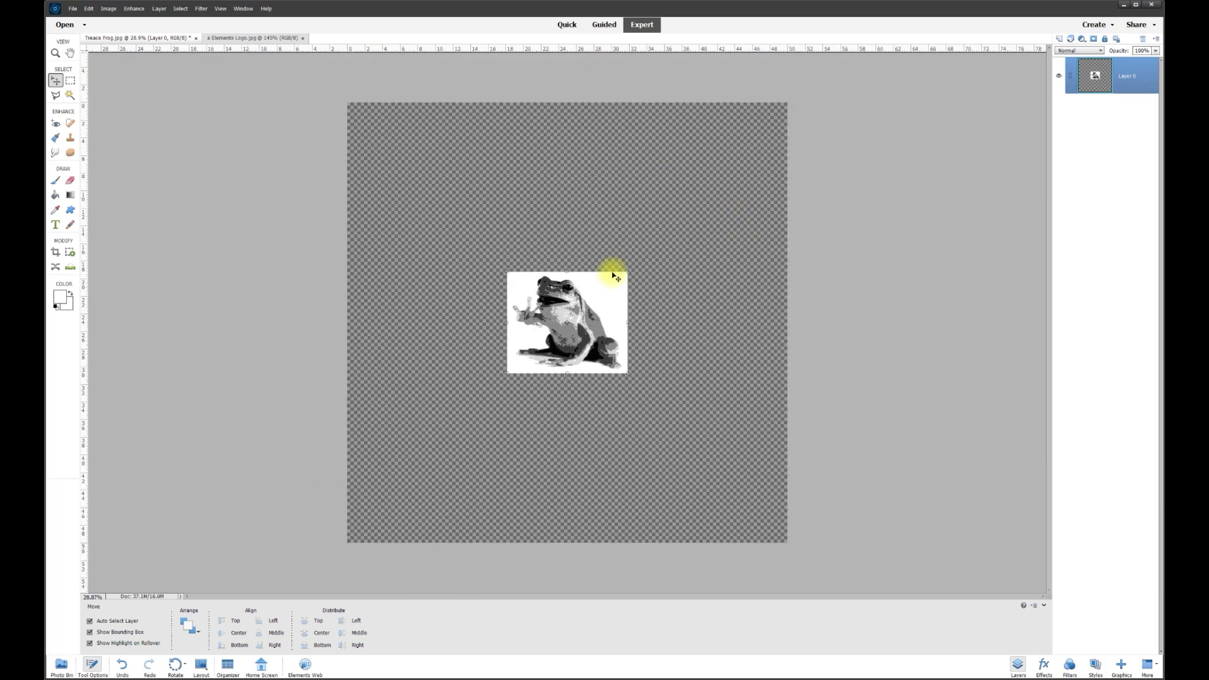
left_click_drag(508, 273, 303, 178)
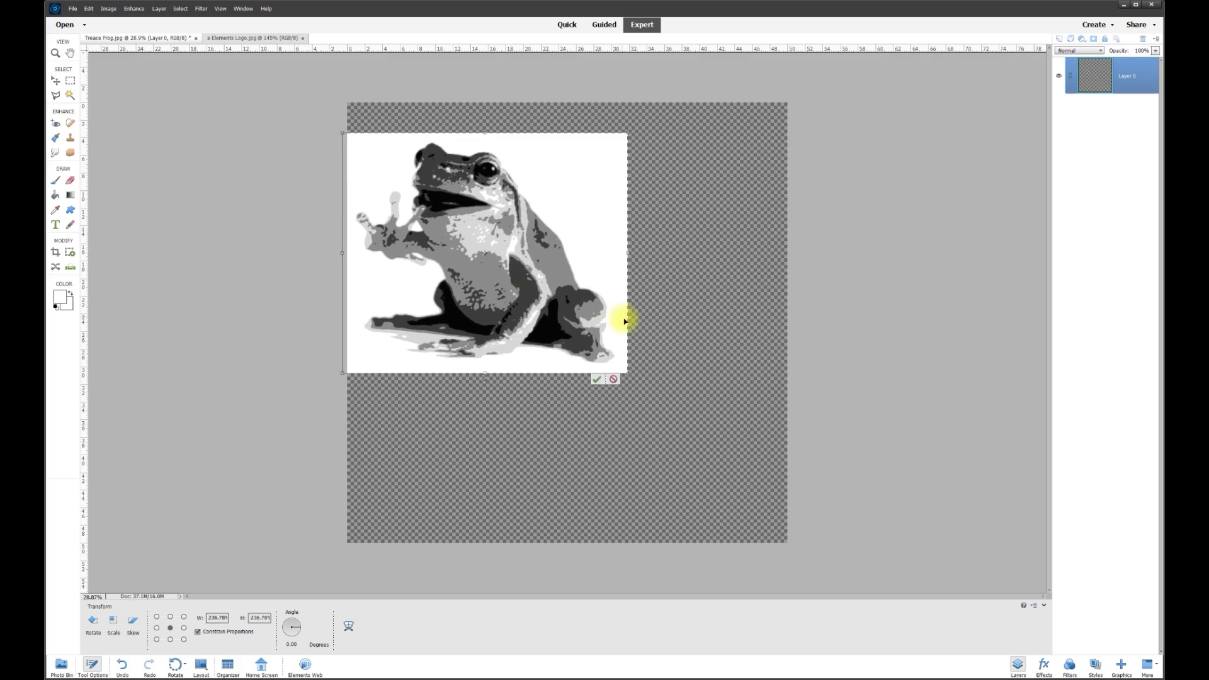
left_click_drag(629, 375, 796, 514)
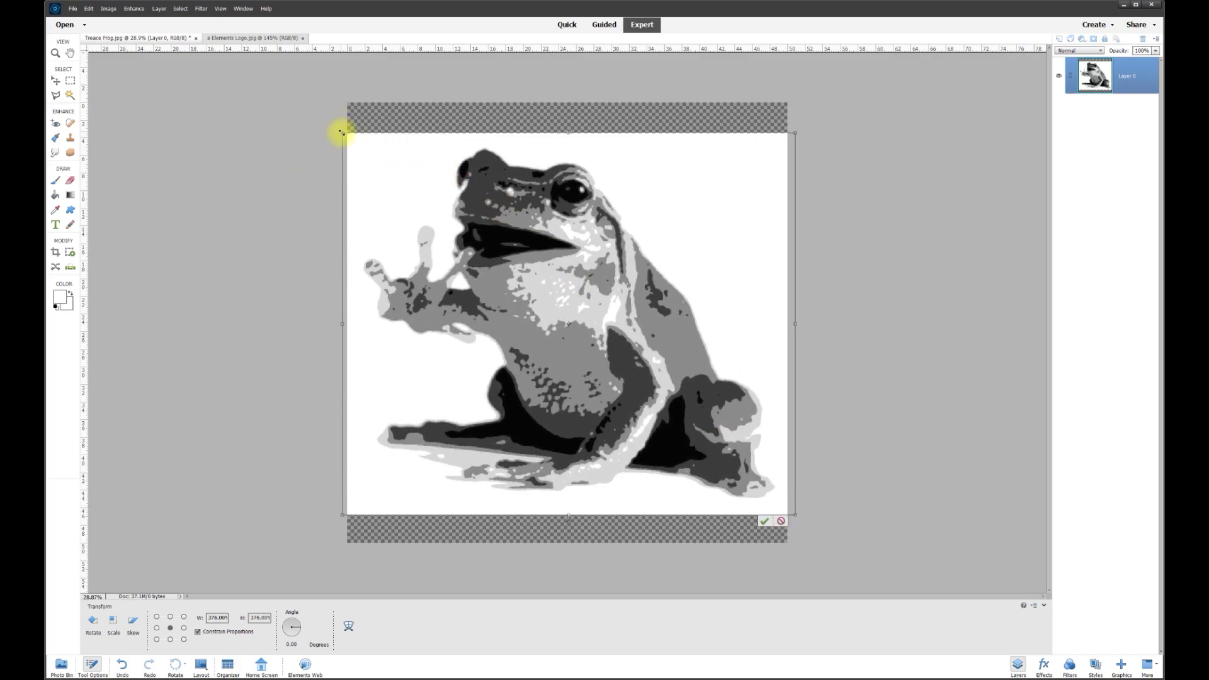
left_click_drag(342, 131, 348, 145)
left_click(763, 523)
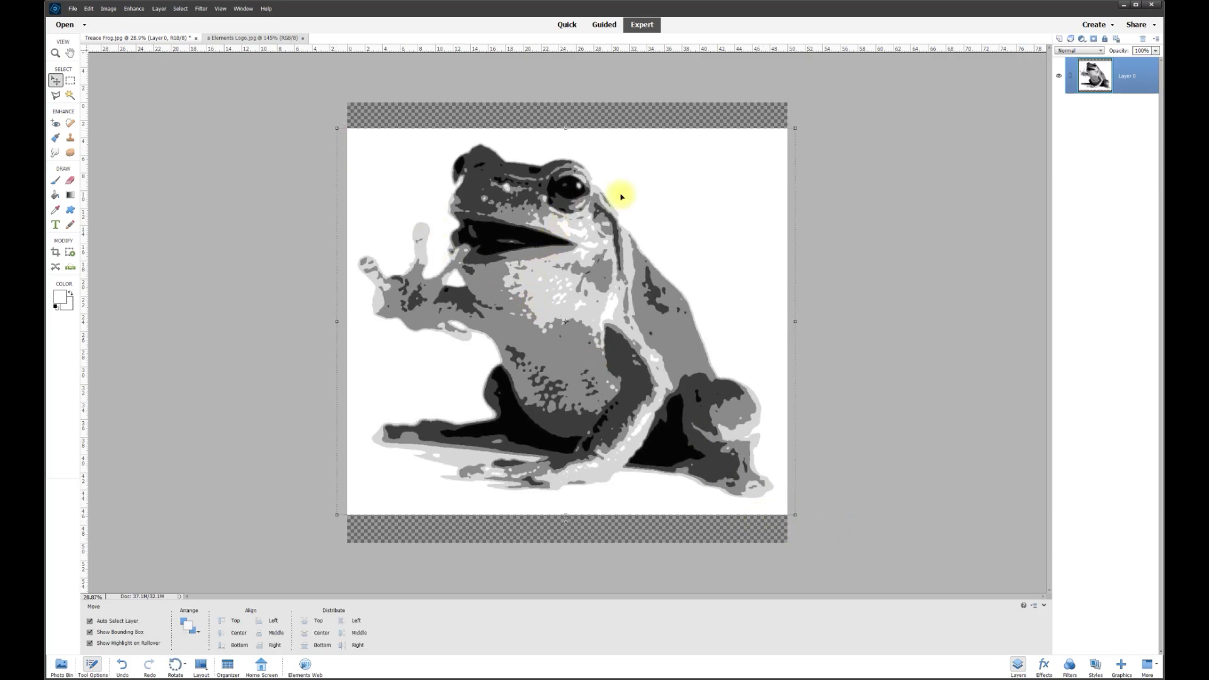
left_click(826, 464)
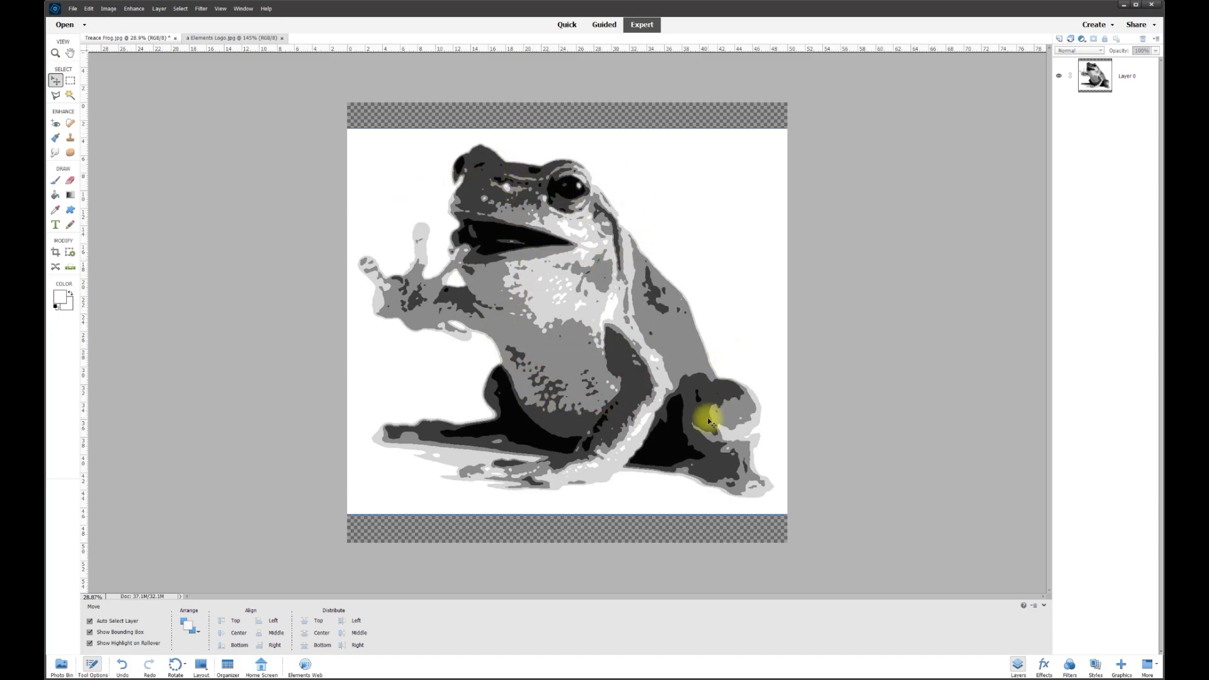
- Crop the canvas to a small square around the frog's eye and zoom in
left_click(54, 252)
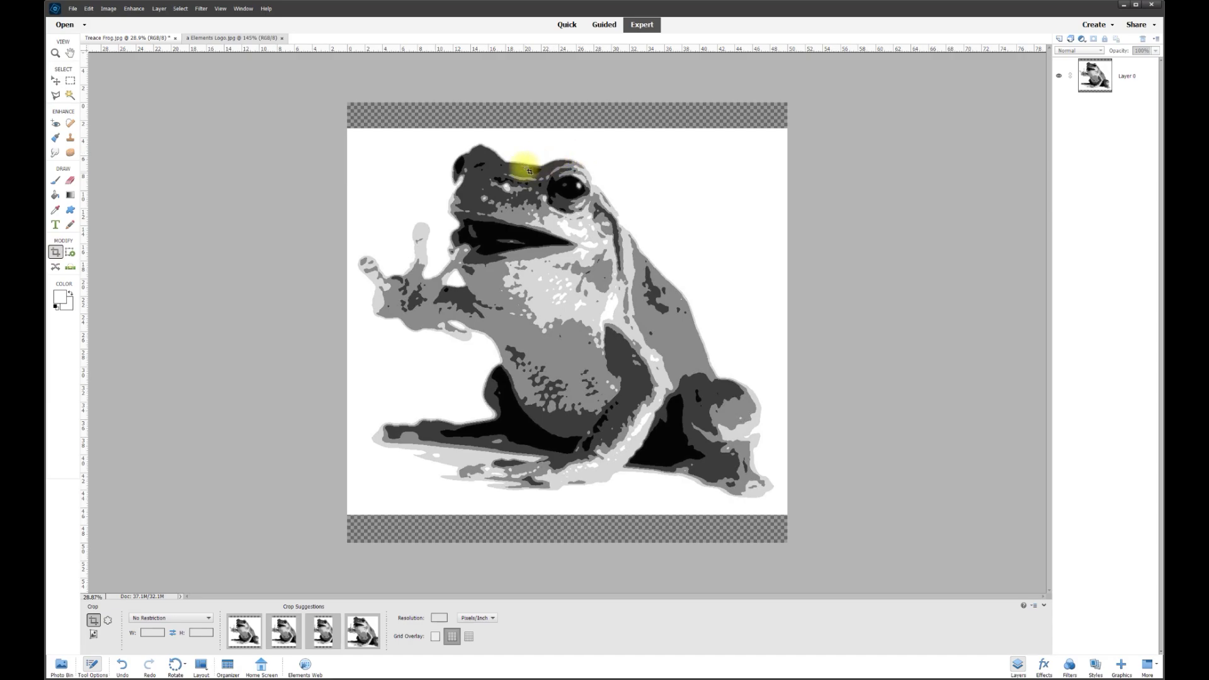
left_click_drag(531, 144, 631, 239)
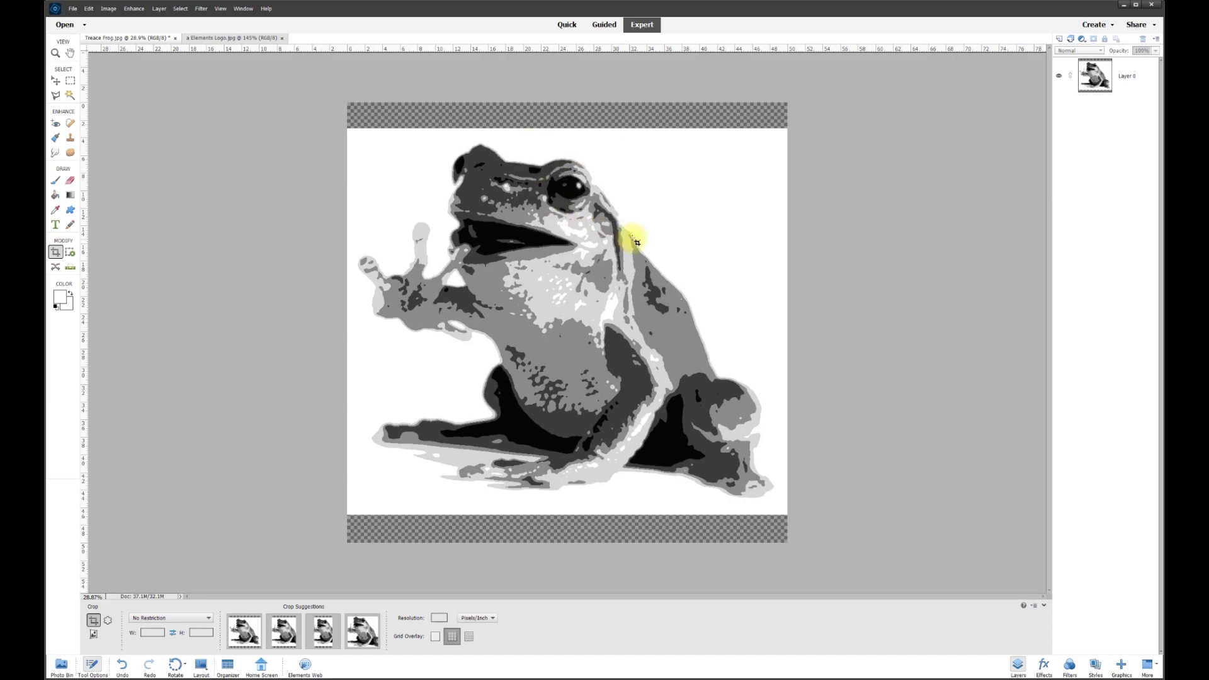
left_click(600, 245)
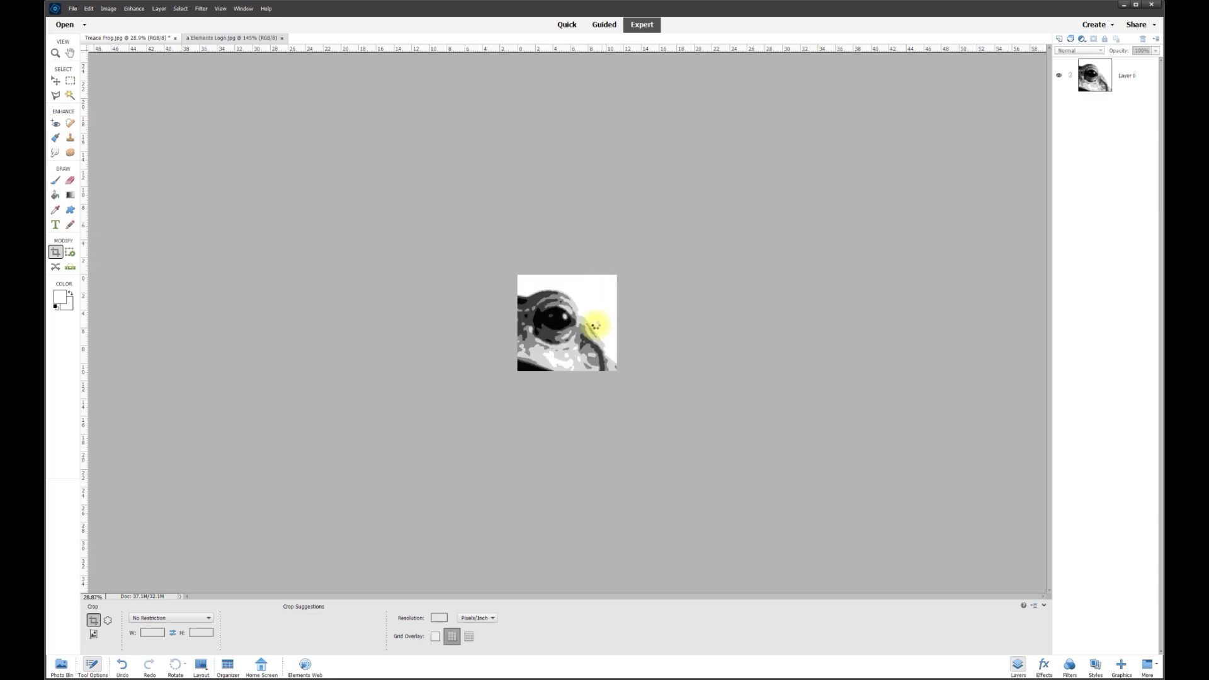
scroll(593, 327, "up", 5)
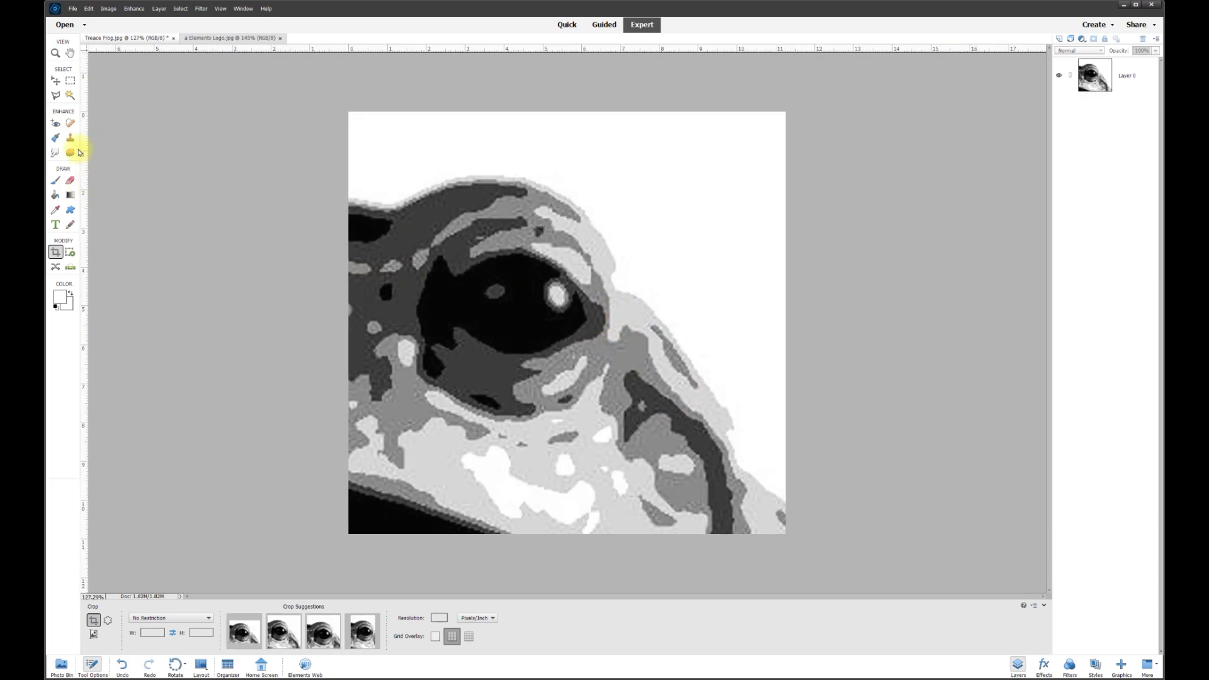
left_click(71, 95)
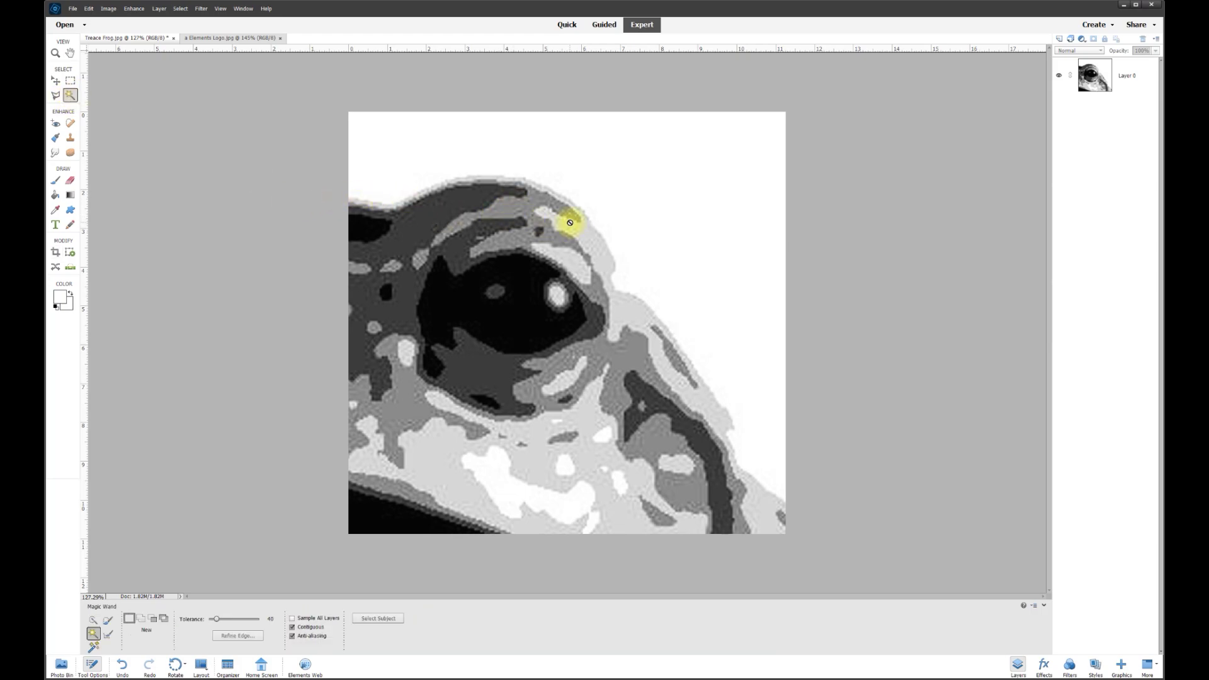
- Magic Wand the white background beside the frog's head, delete it to transparency, and deselect
scroll(513, 286, "up", 3)
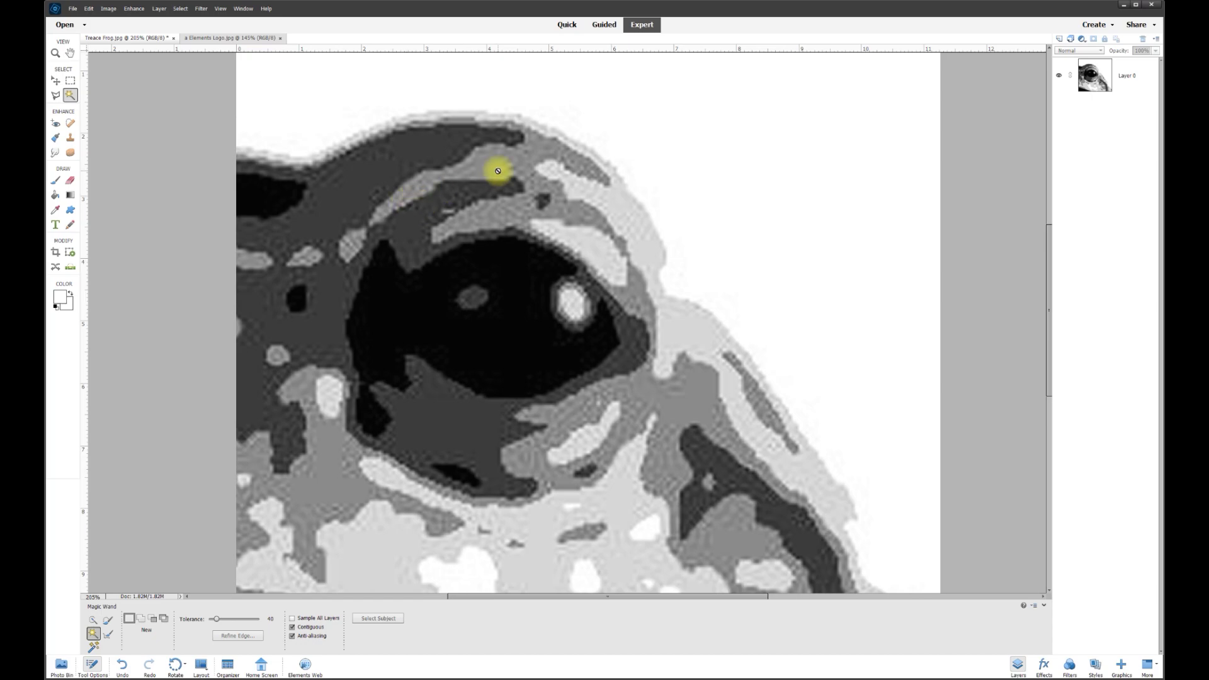
scroll(527, 150, "down", 2)
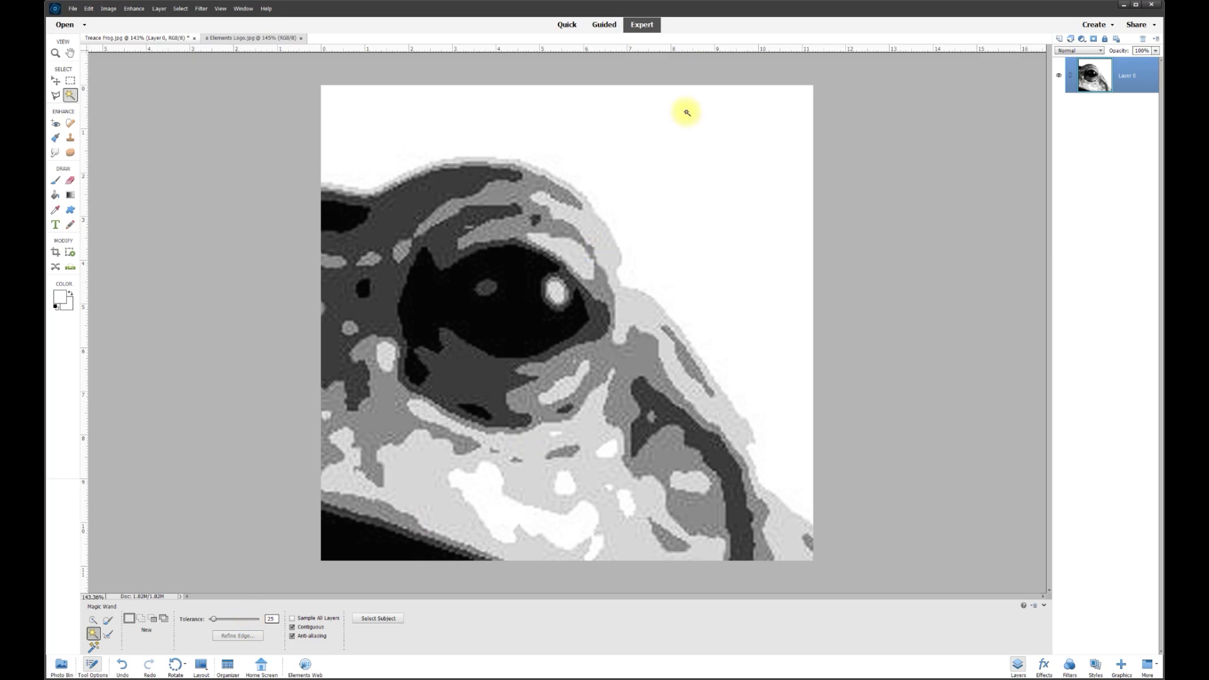
left_click(674, 232)
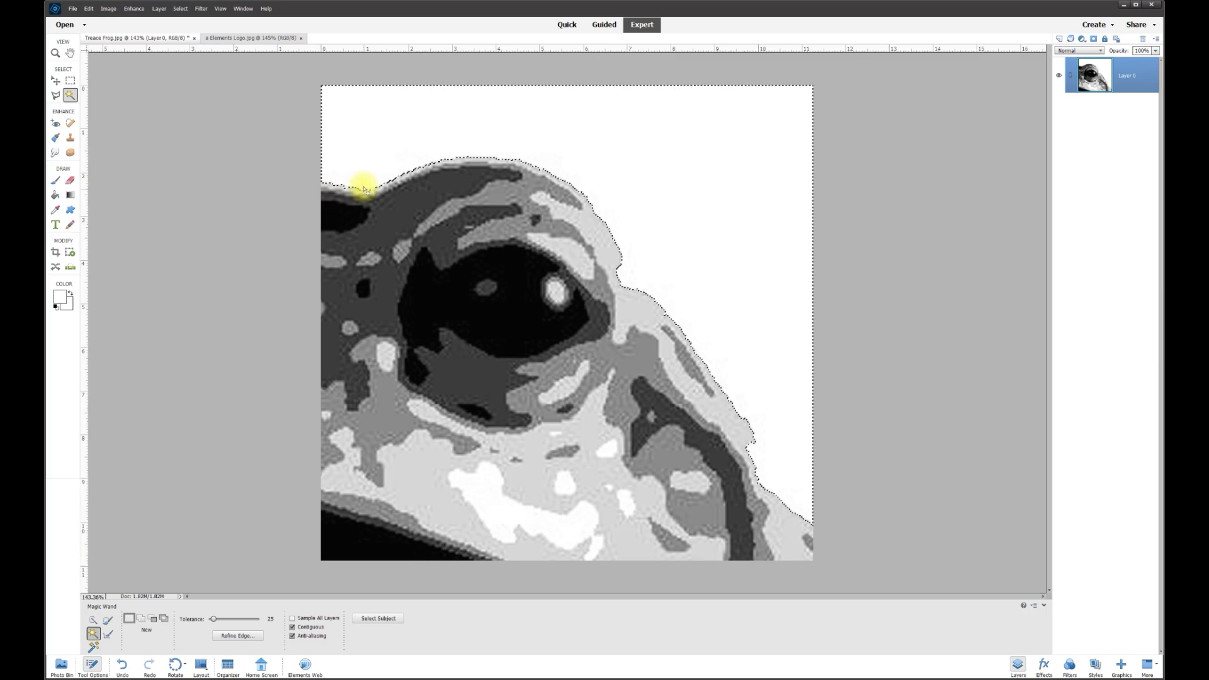
scroll(615, 270, "up", 6)
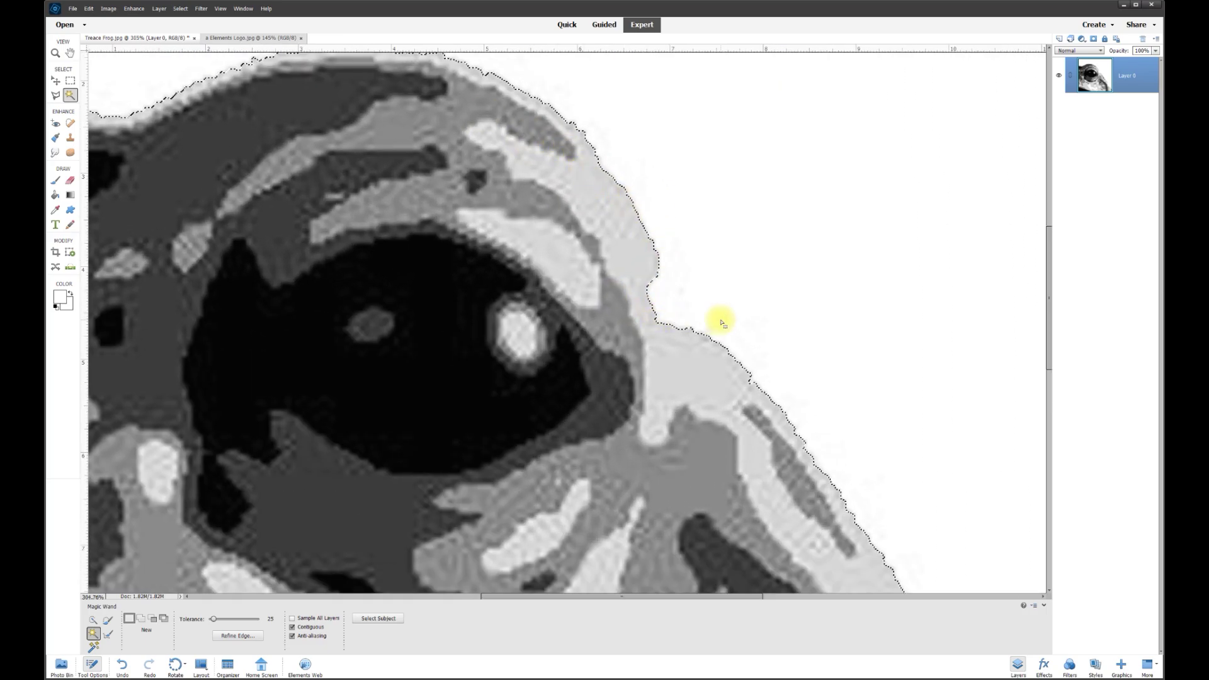
scroll(720, 318, "down", 6)
key("Delete")
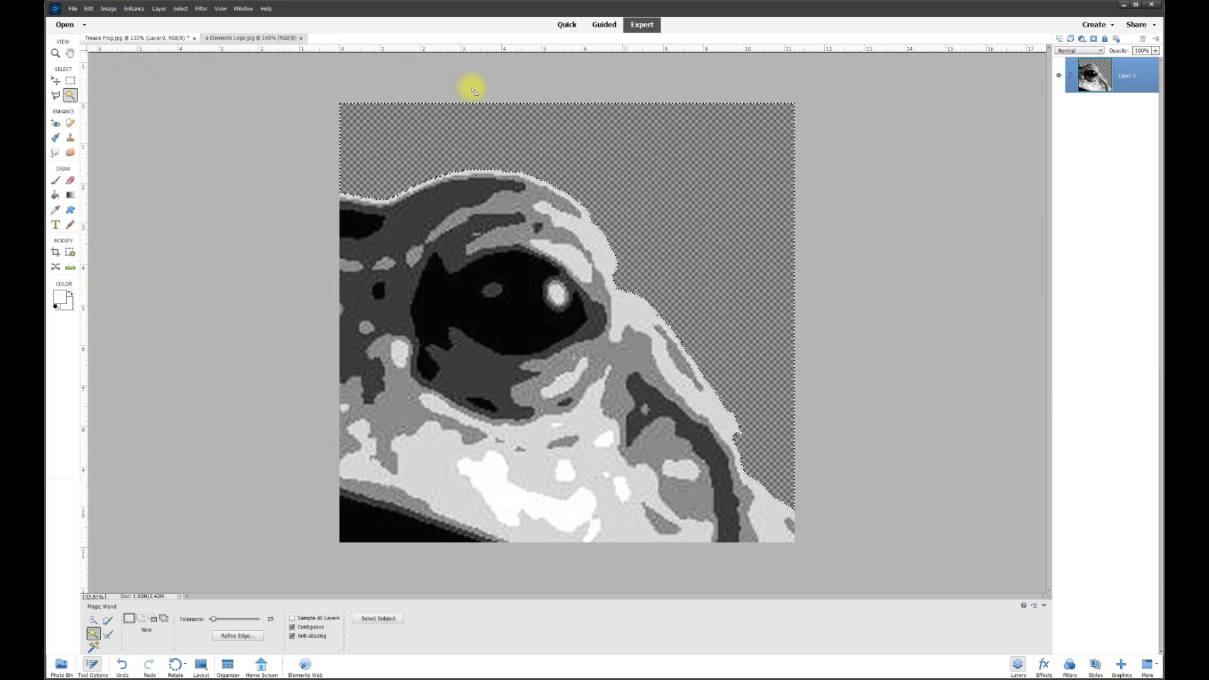
key("ctrl+d")
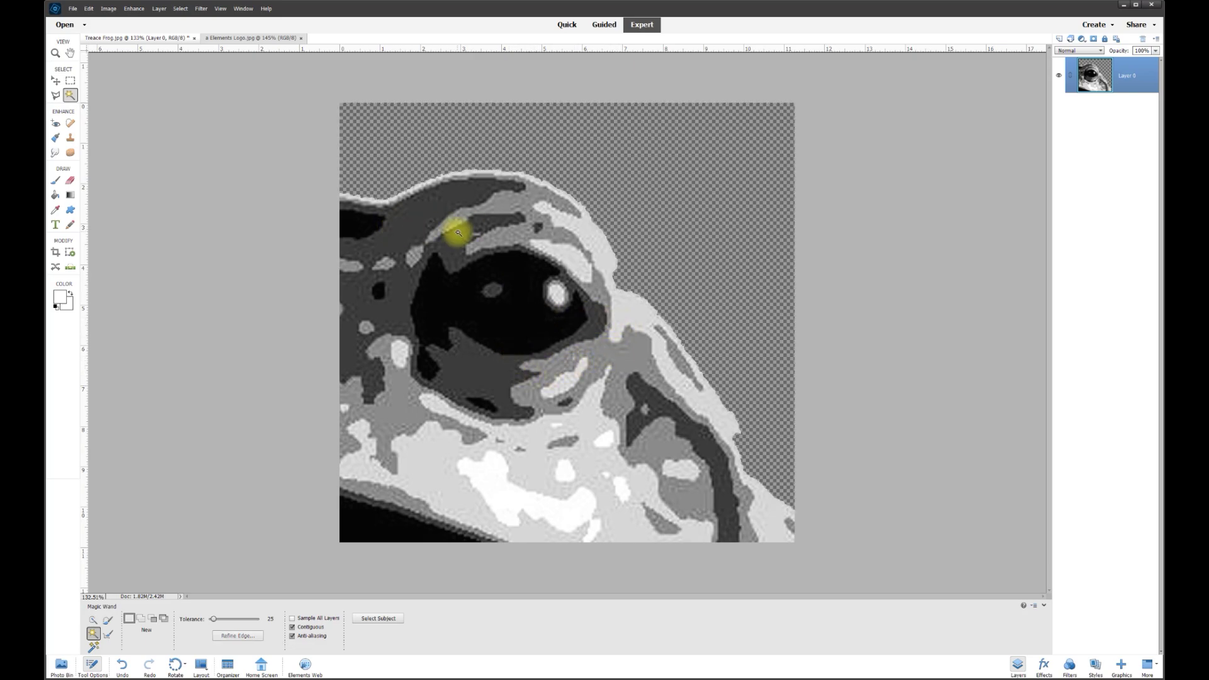
scroll(532, 309, "up", 2)
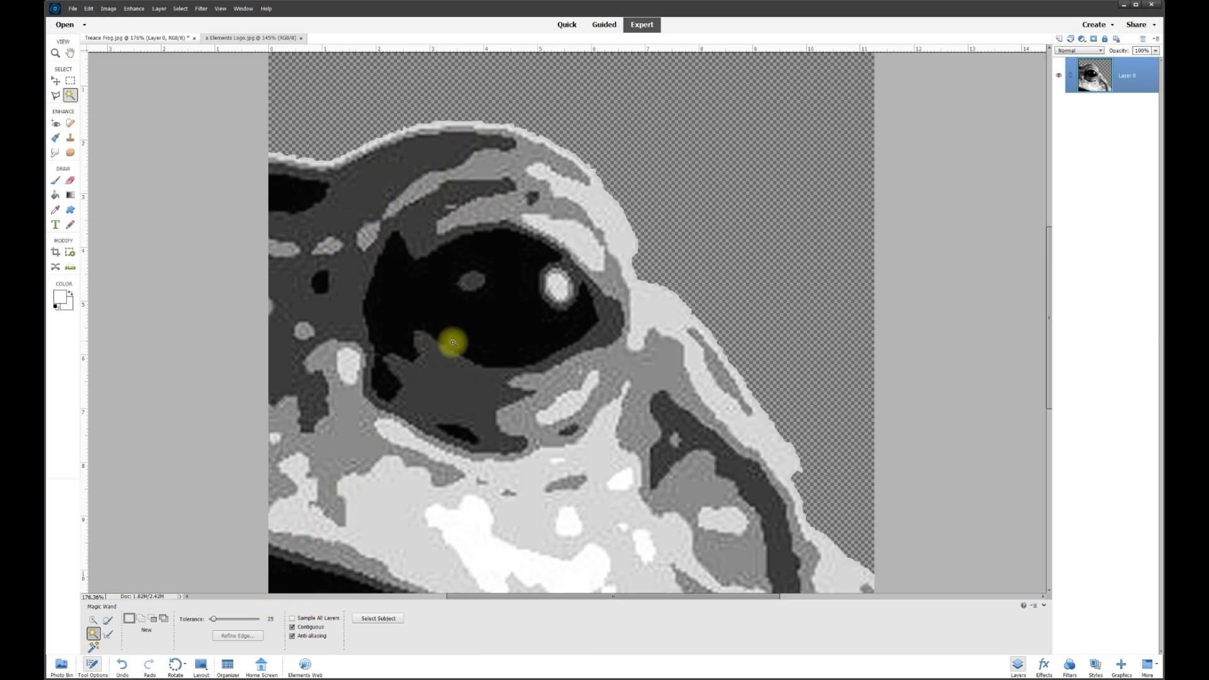
- Fill the dark grey region around the eye with sampled dark grey on new Layer 1
left_click(451, 393)
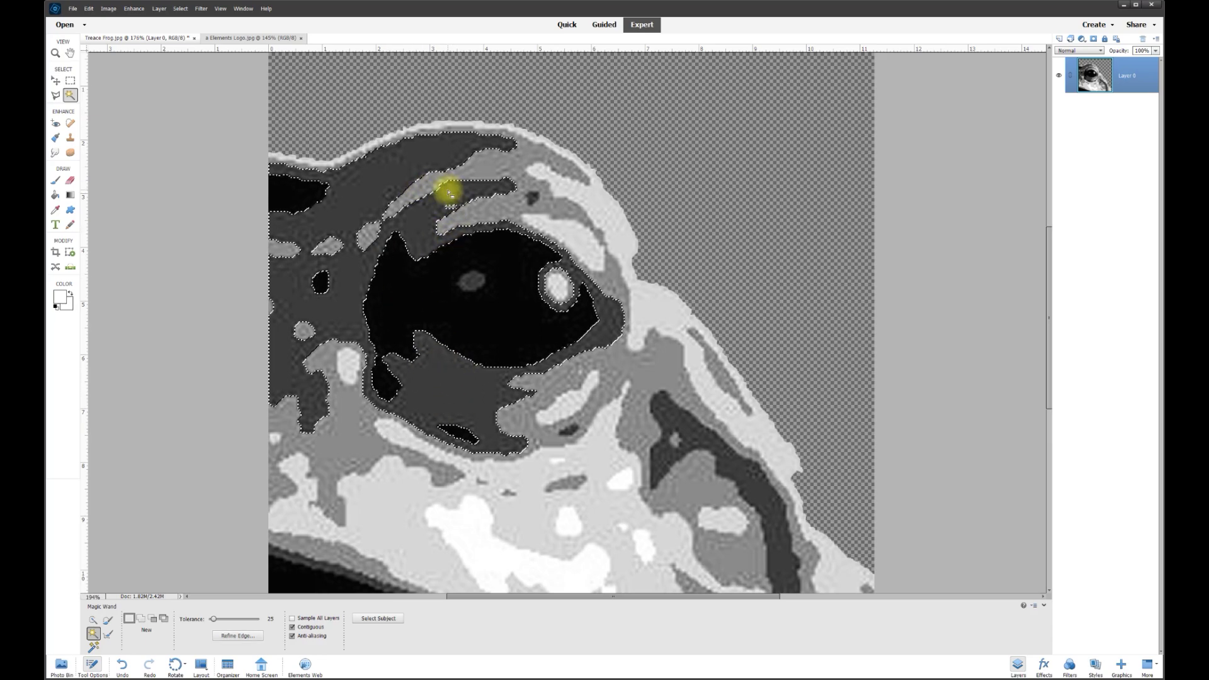
scroll(445, 189, "up", 5)
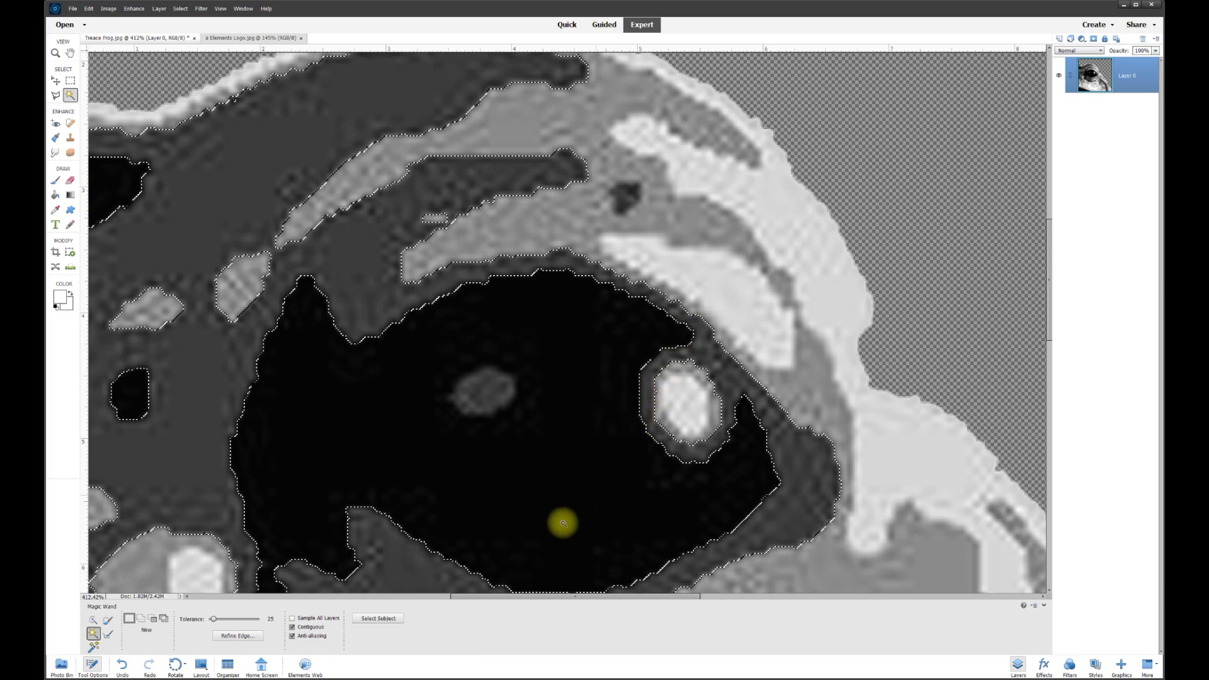
scroll(335, 508, "down", 5)
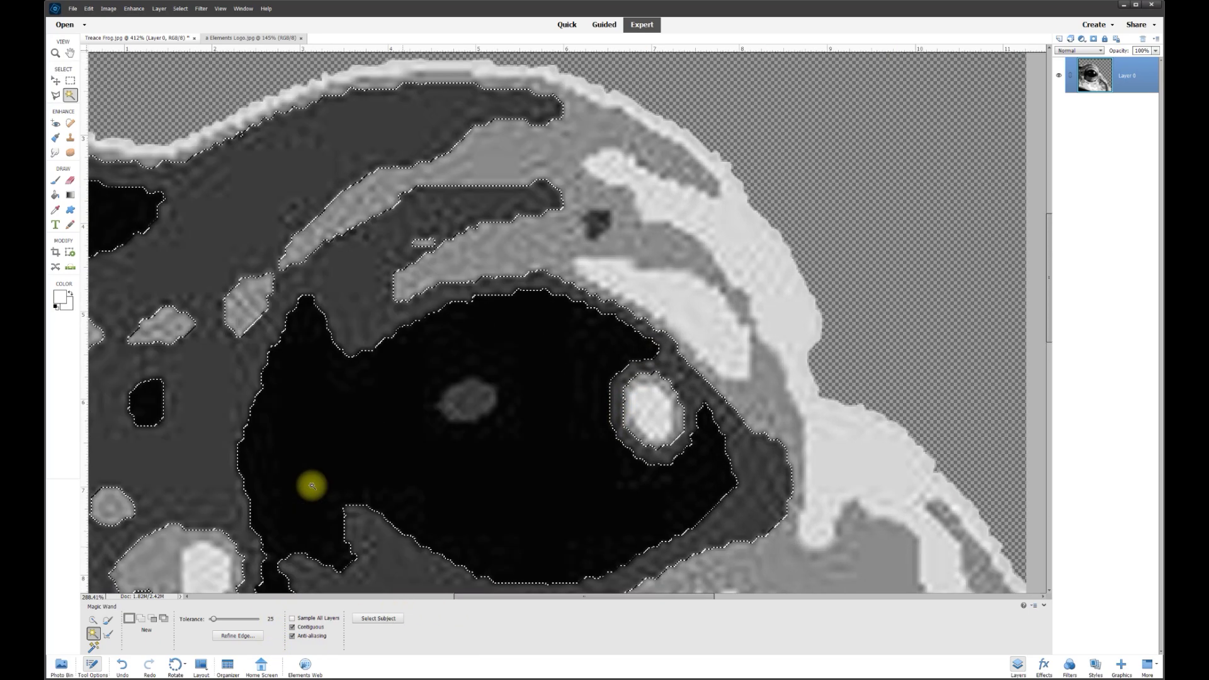
scroll(415, 318, "up", 1)
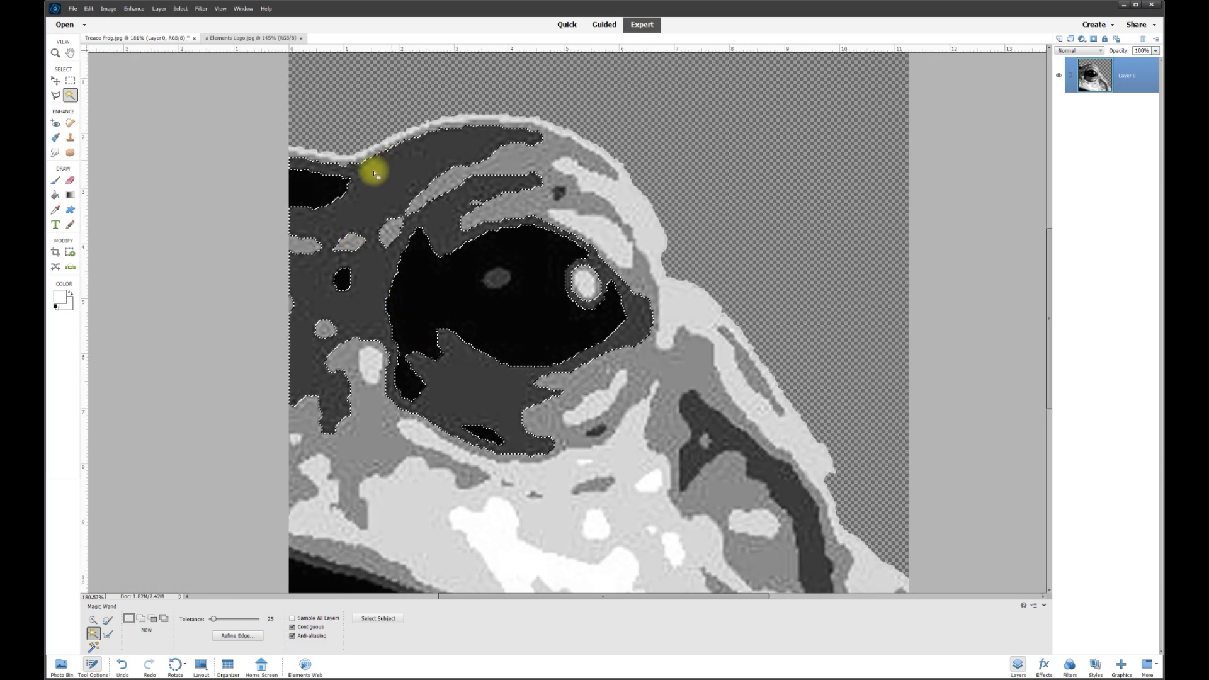
left_click(1058, 40)
left_click(57, 211)
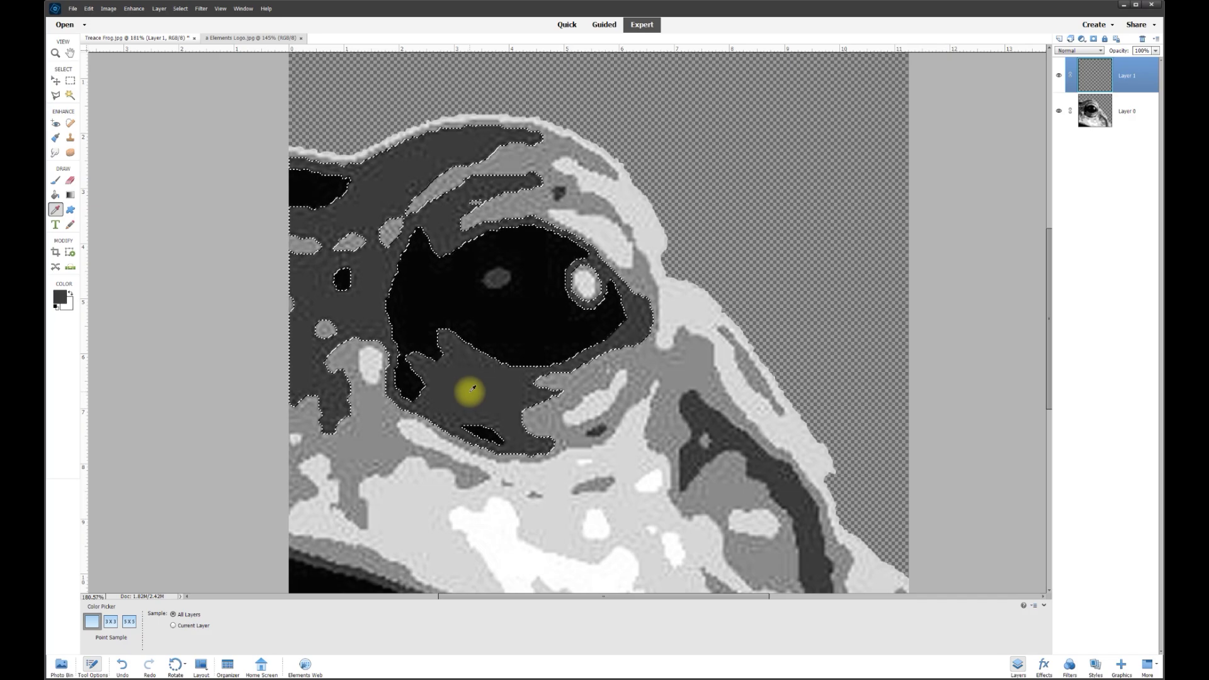
left_click(56, 196)
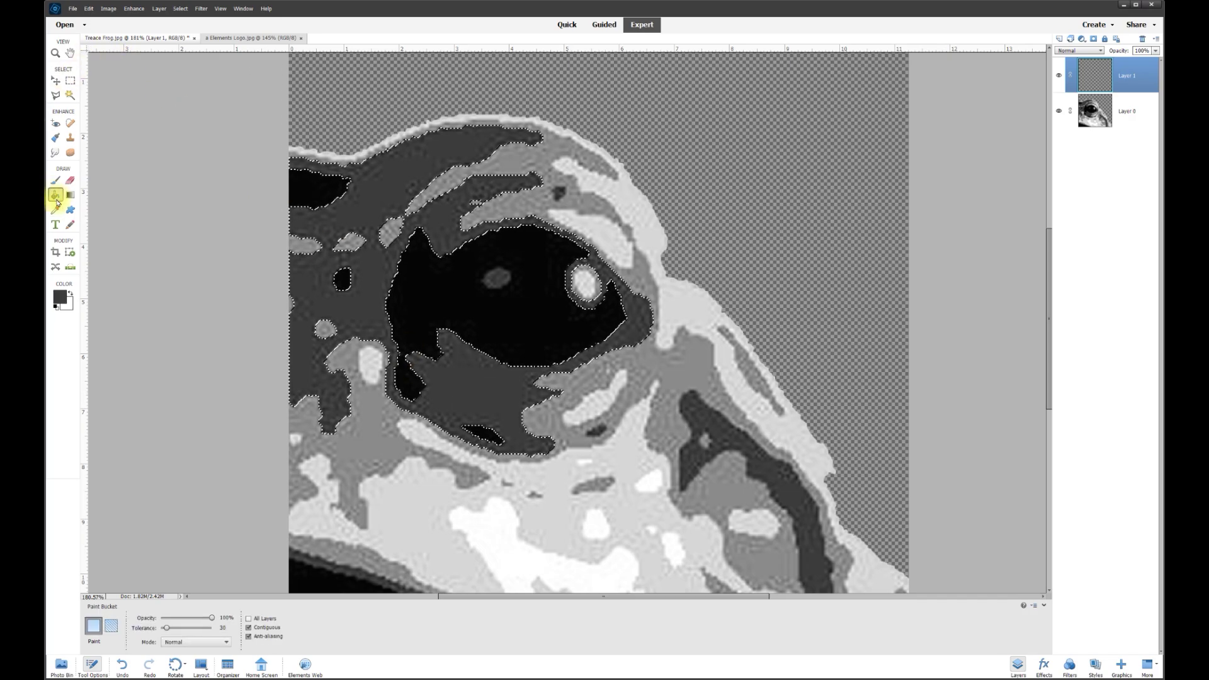
left_click(718, 295)
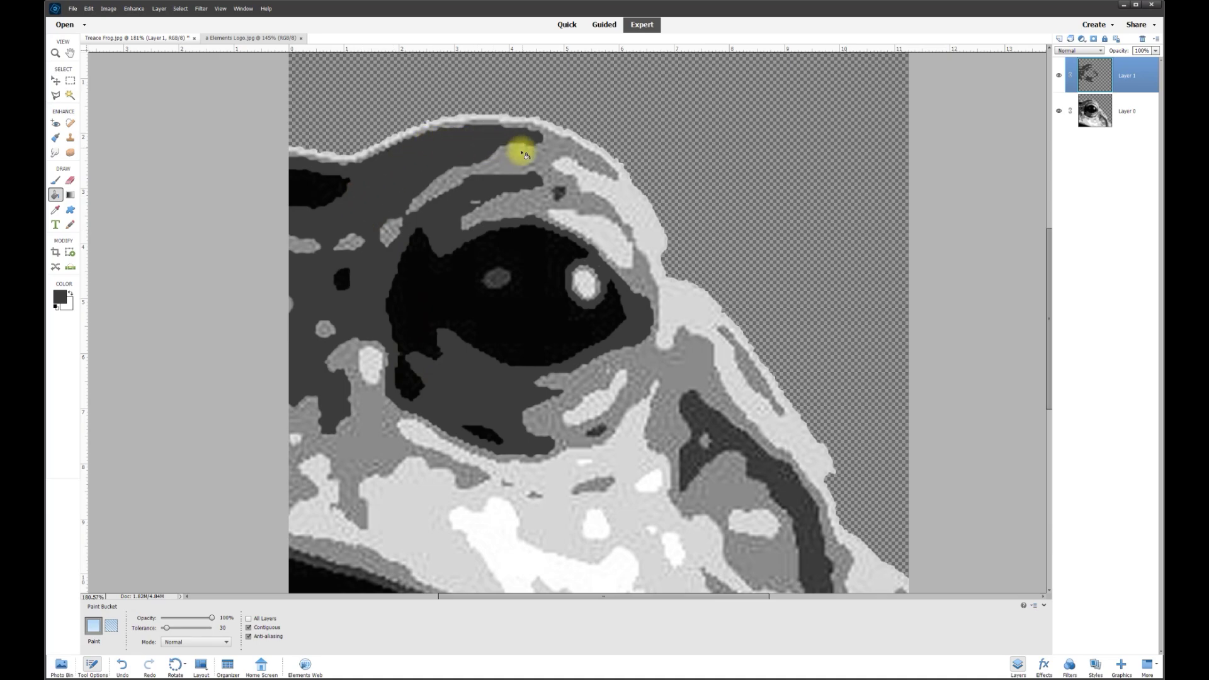
- Fill the frog's mid-grey areas with sampled medium grey on new Layer 2, then deselect
left_click(1139, 123)
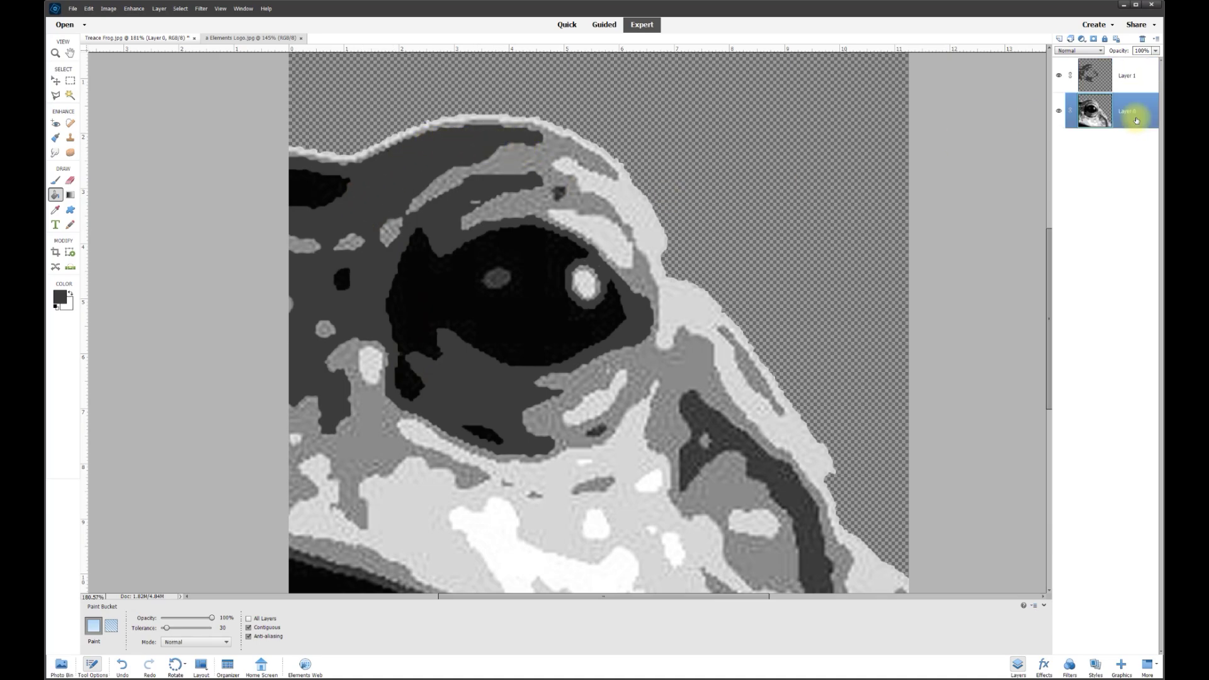
left_click(70, 95)
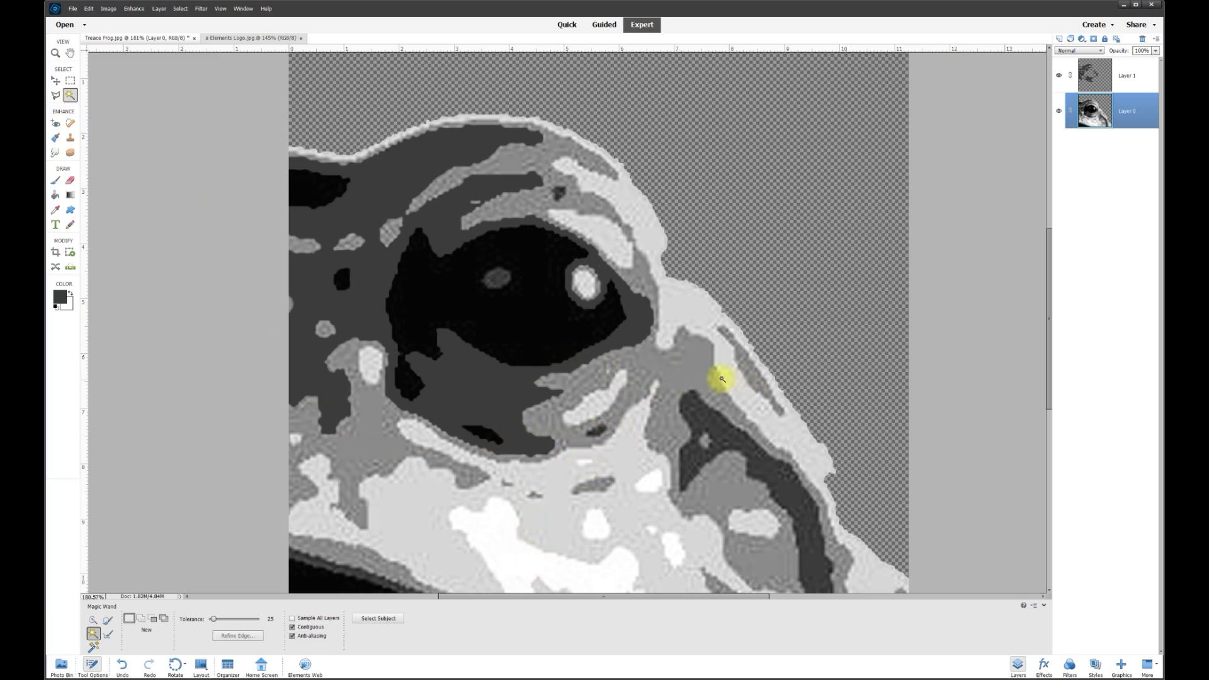
left_click(686, 376)
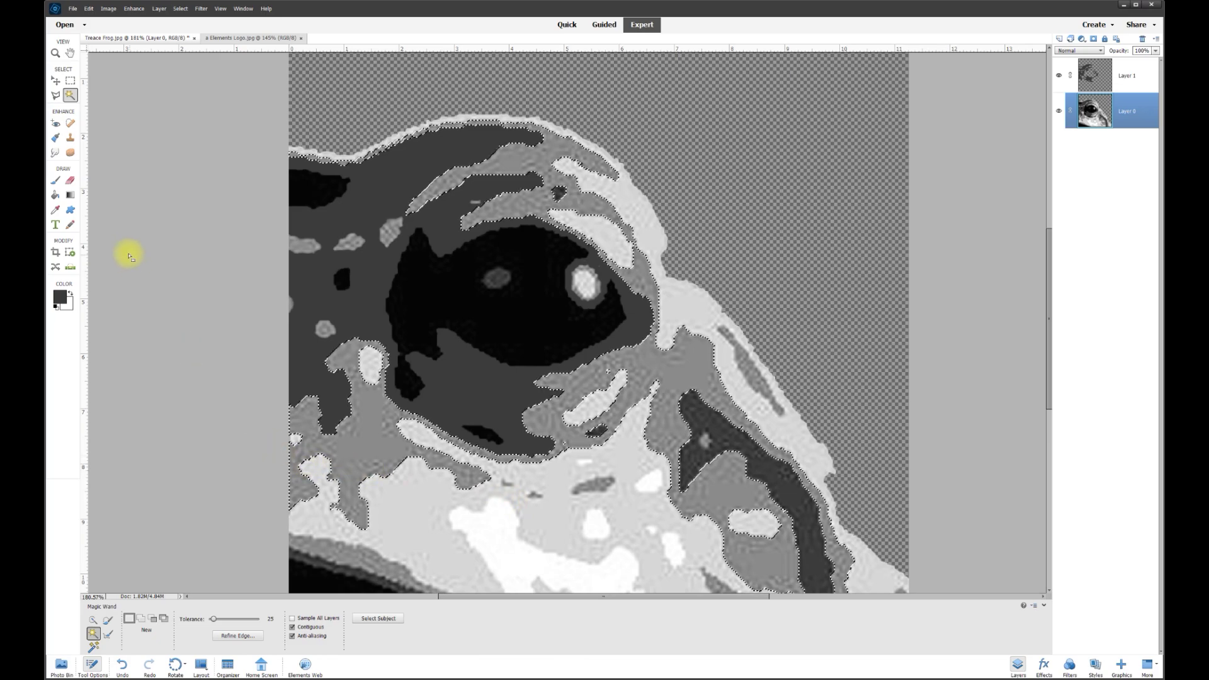
left_click(55, 209)
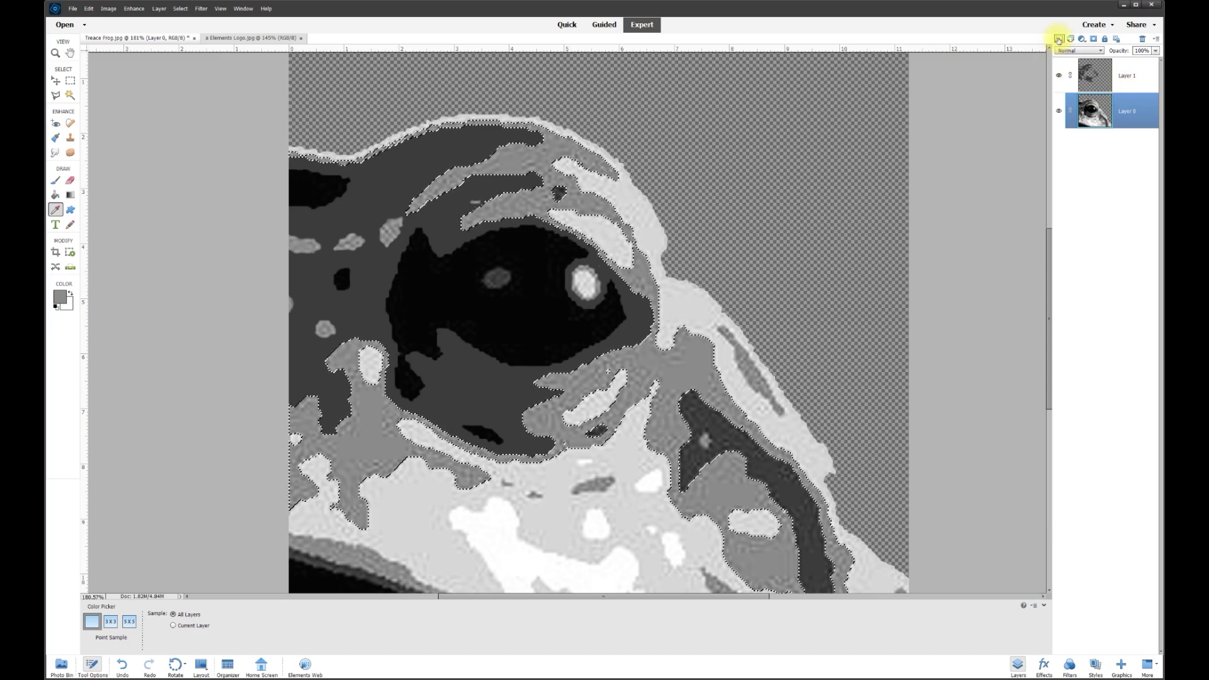
left_click(1058, 39)
left_click(55, 196)
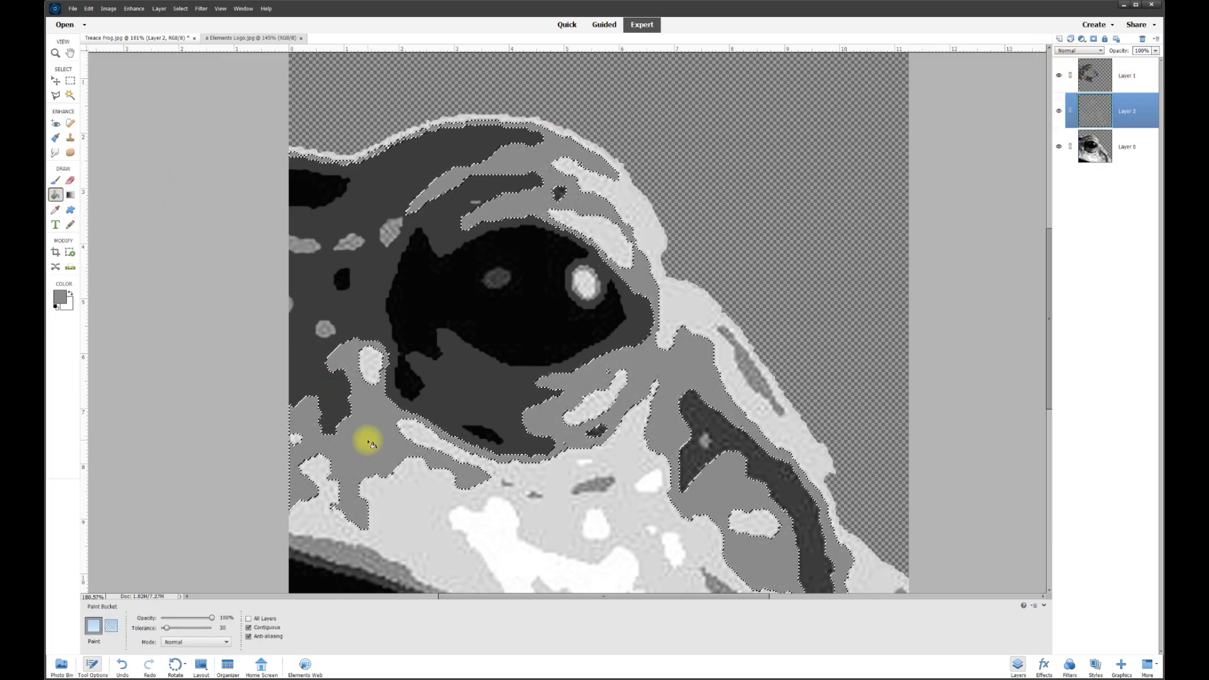
key("ctrl+d")
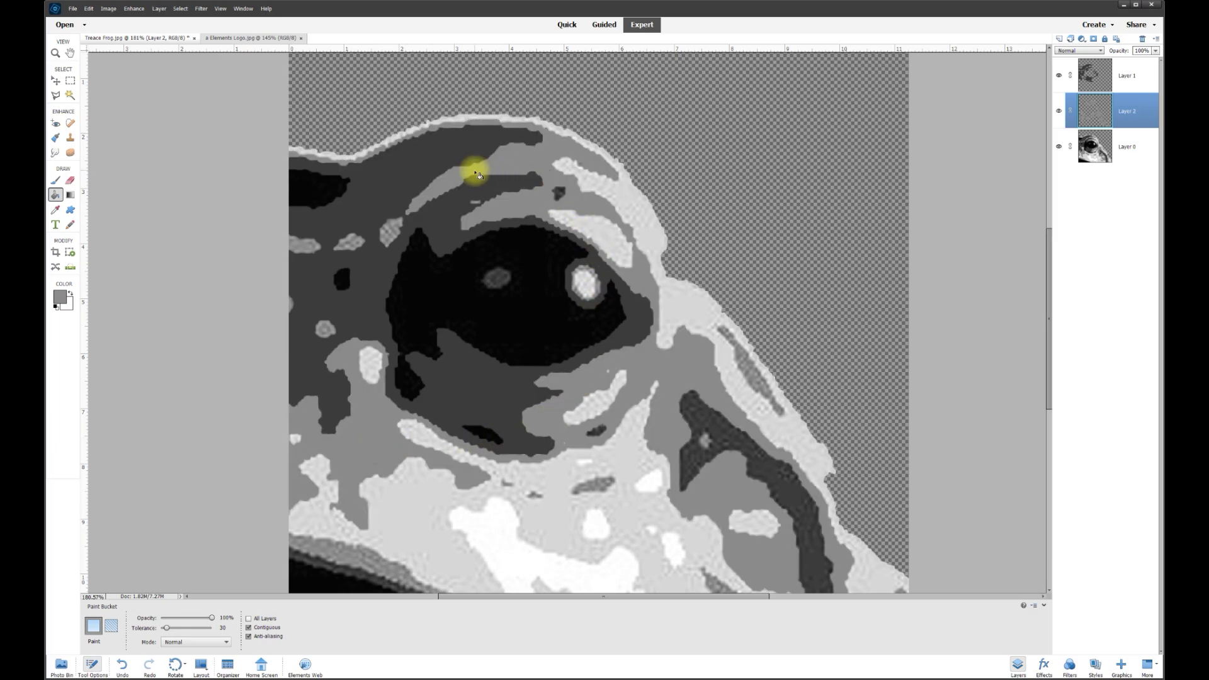
key("v")
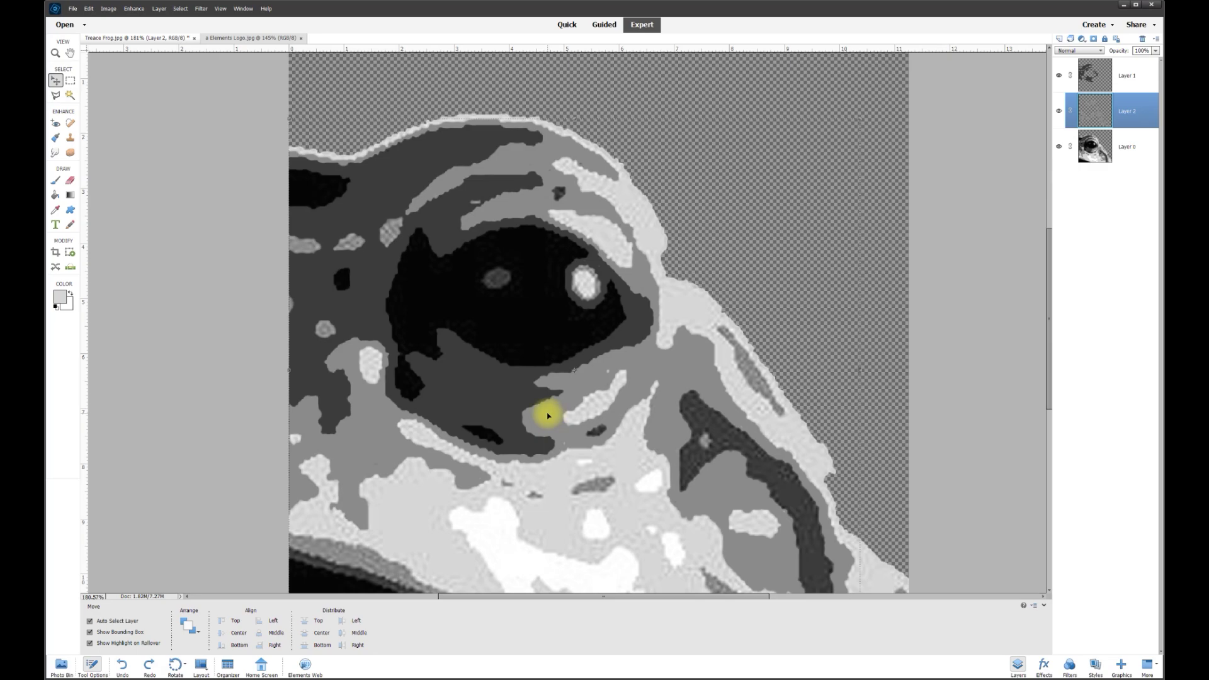
- On Layer 0, Magic Wand the light-grey area plus the pale edge band and the blob left of the eye
left_click(1133, 154)
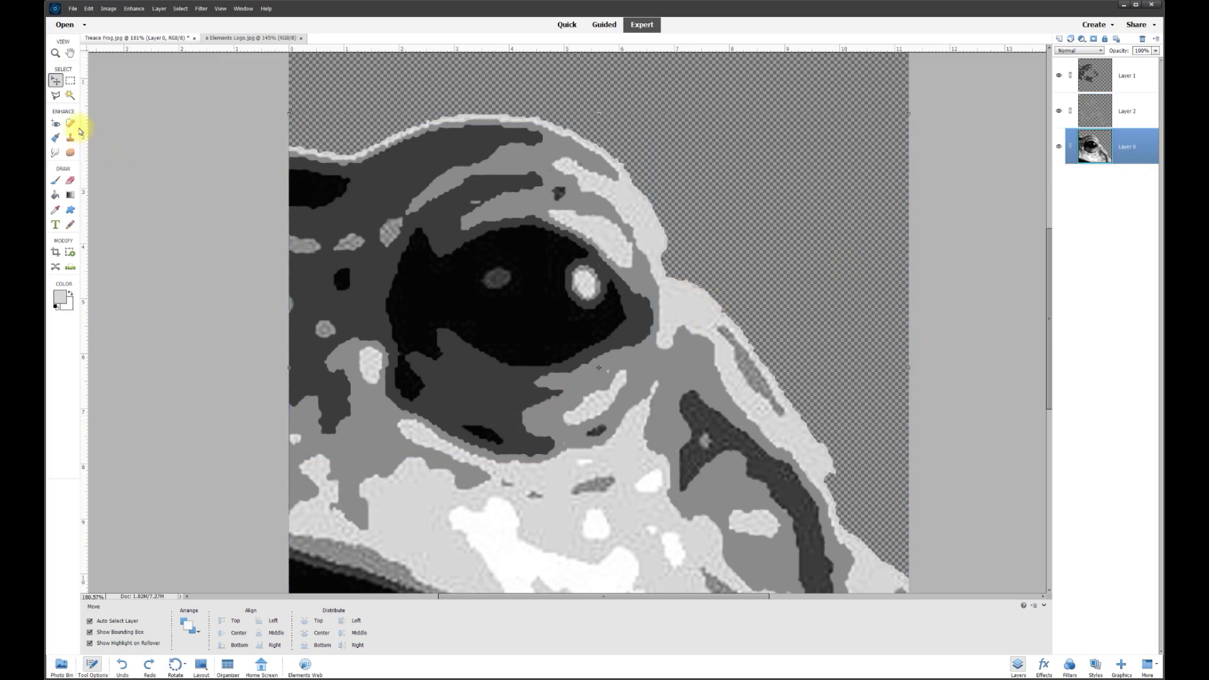
left_click(71, 95)
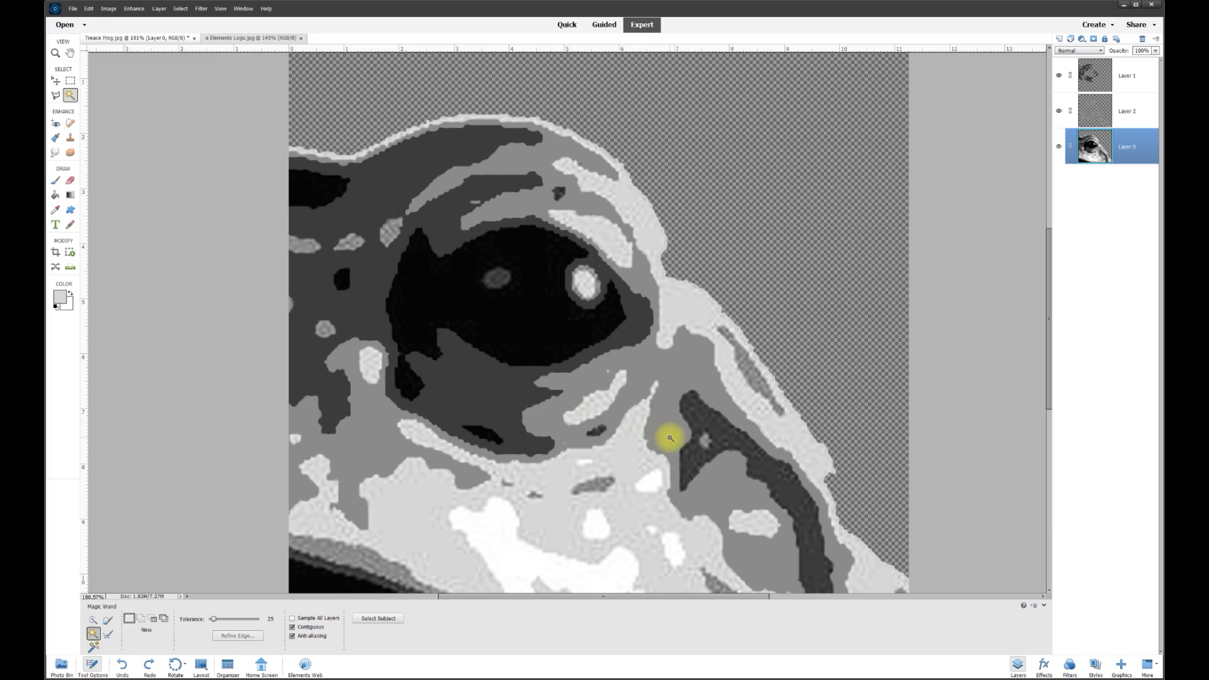
left_click(645, 516)
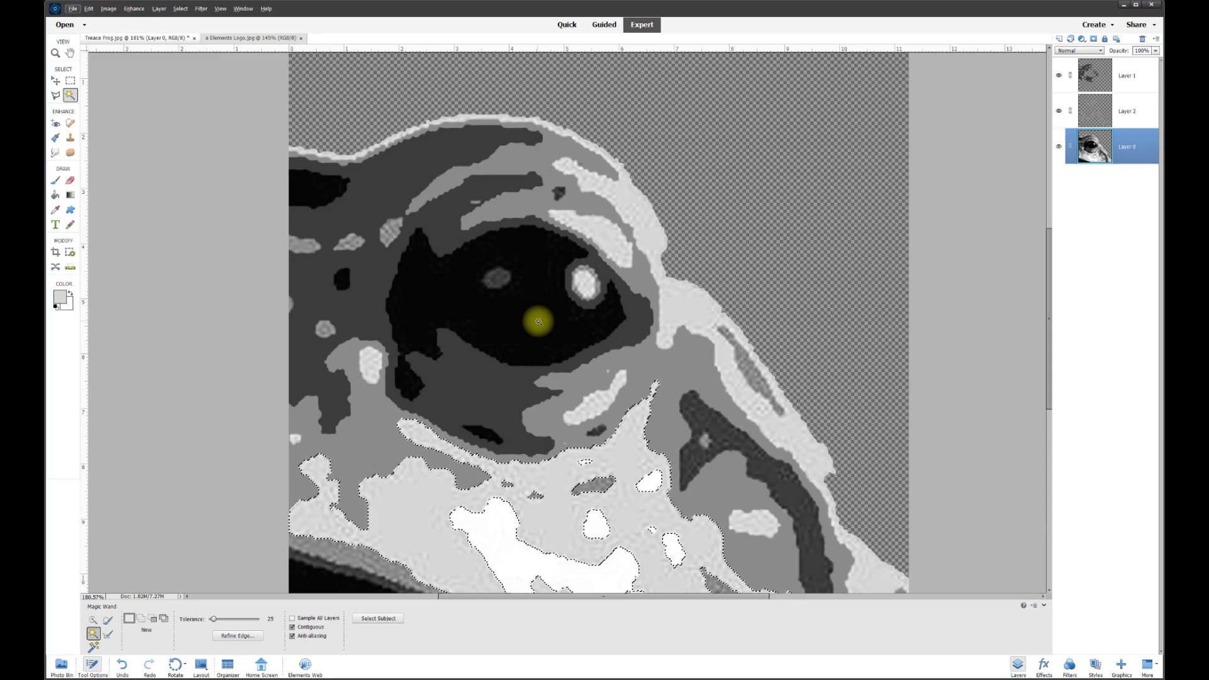
left_click(687, 307, "shift")
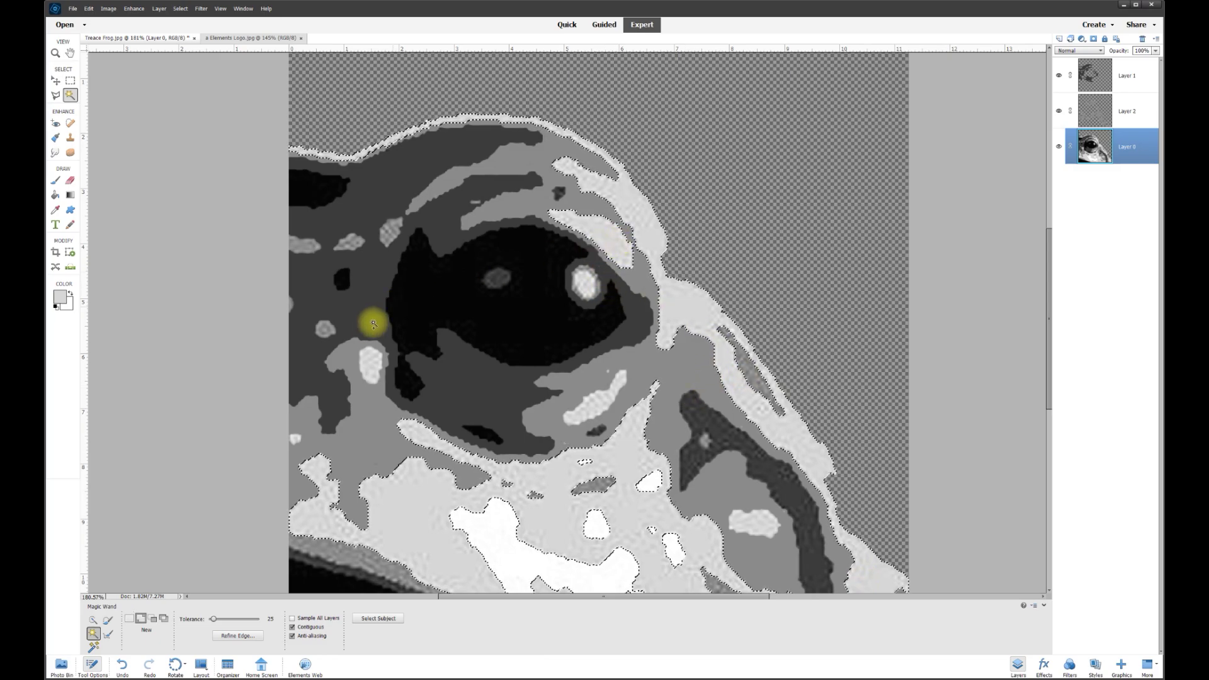
left_click(369, 359, "shift")
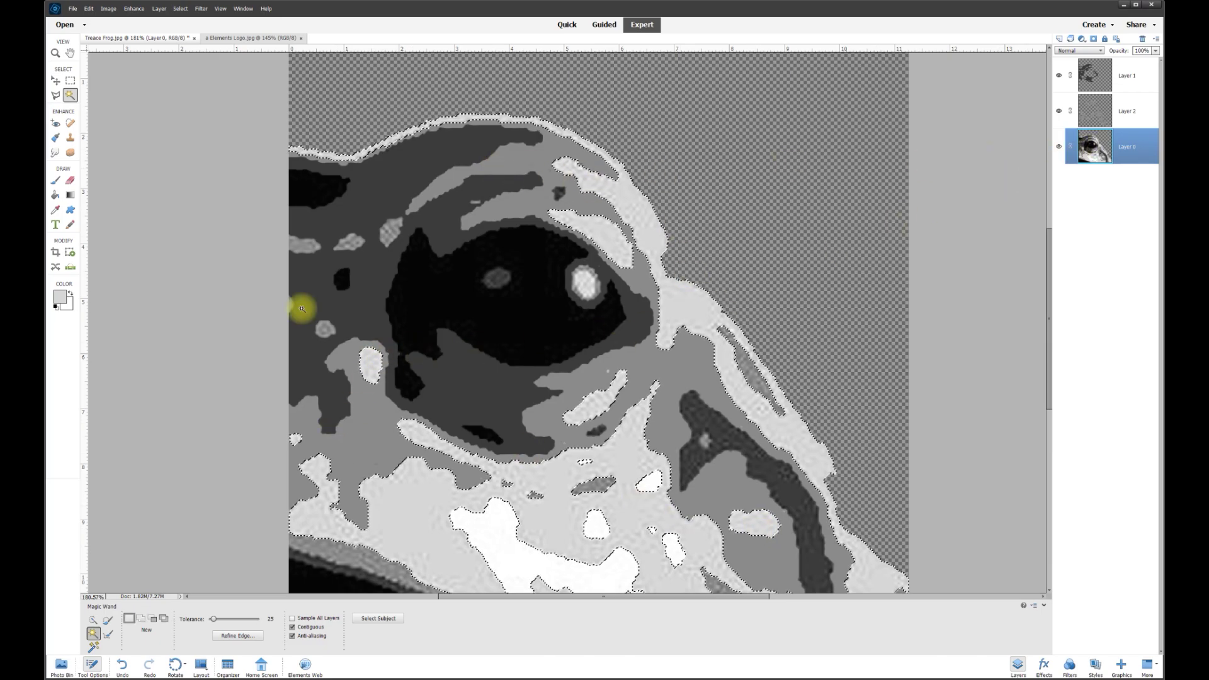
left_click(56, 212)
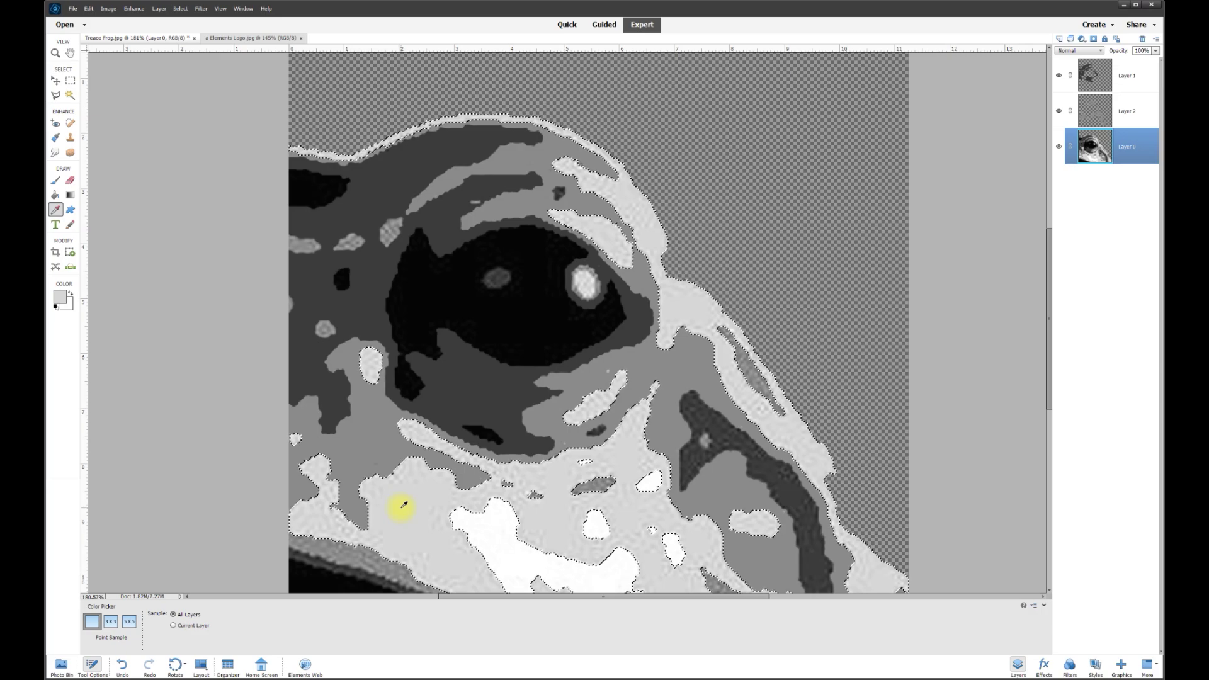
- Add Layer 3 and Paint Bucket the selection with flat light grey
left_click(1059, 40)
left_click(55, 195)
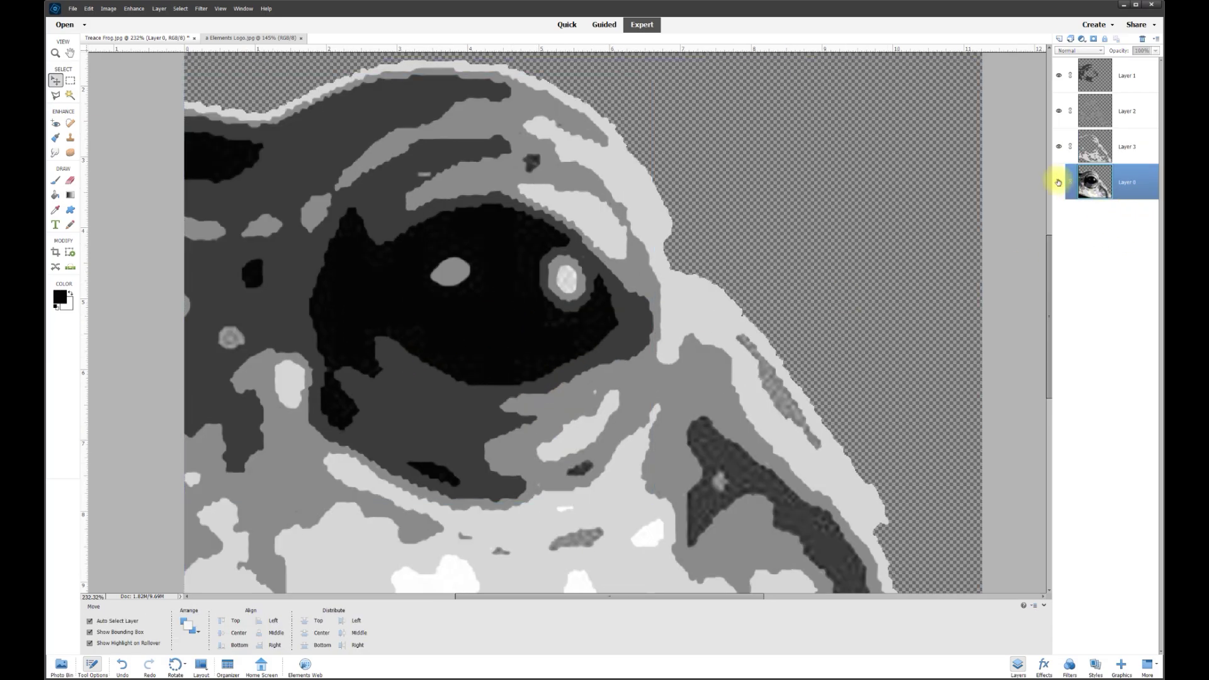
- Select the black eye region plus the top-left, below-eye and small dark patches
left_click(1059, 183)
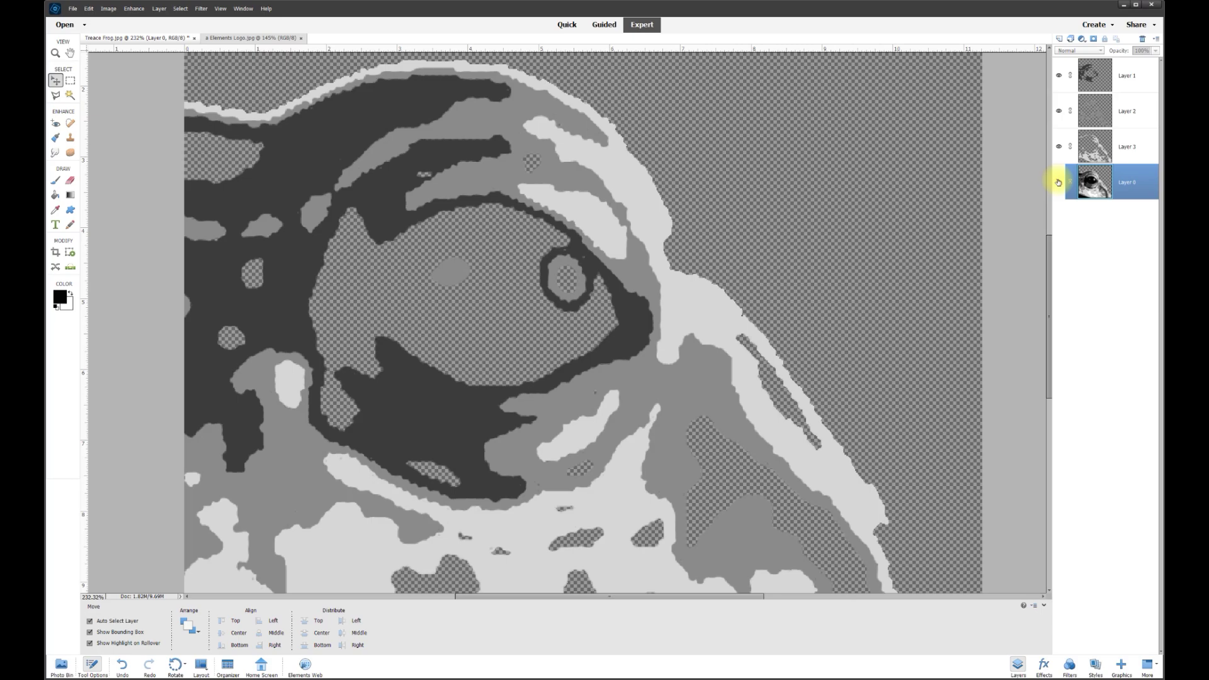
left_click(1058, 183)
left_click(1058, 183)
left_click(1058, 183)
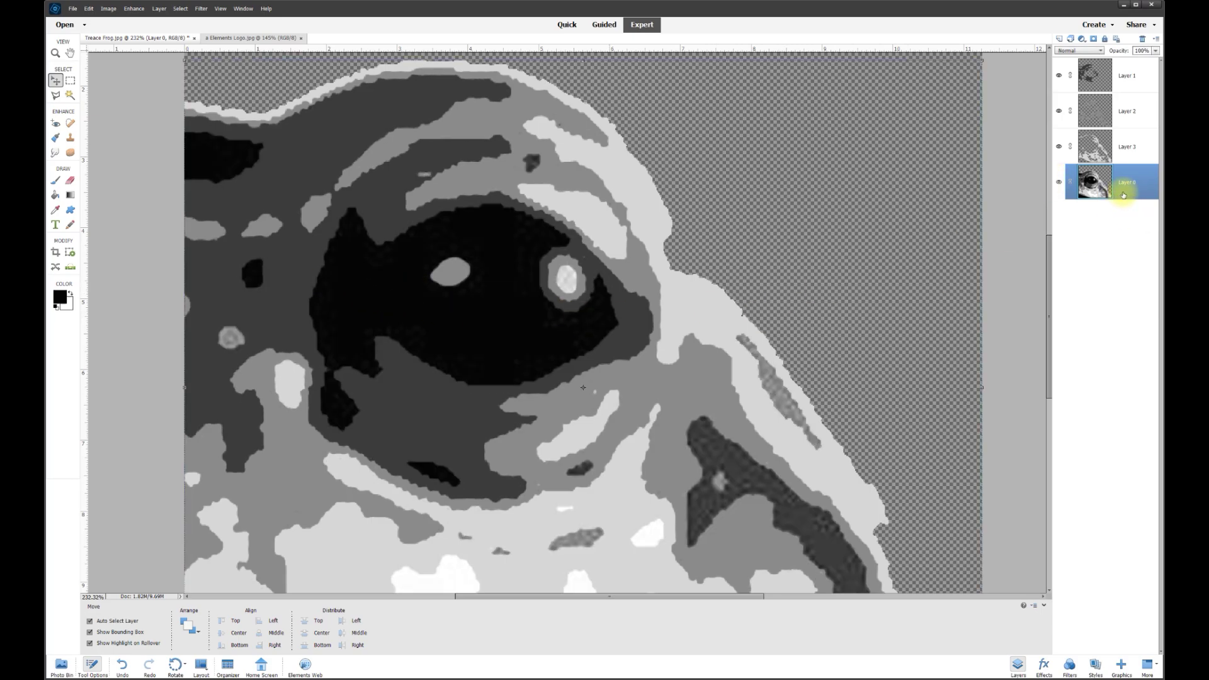
left_click(71, 95)
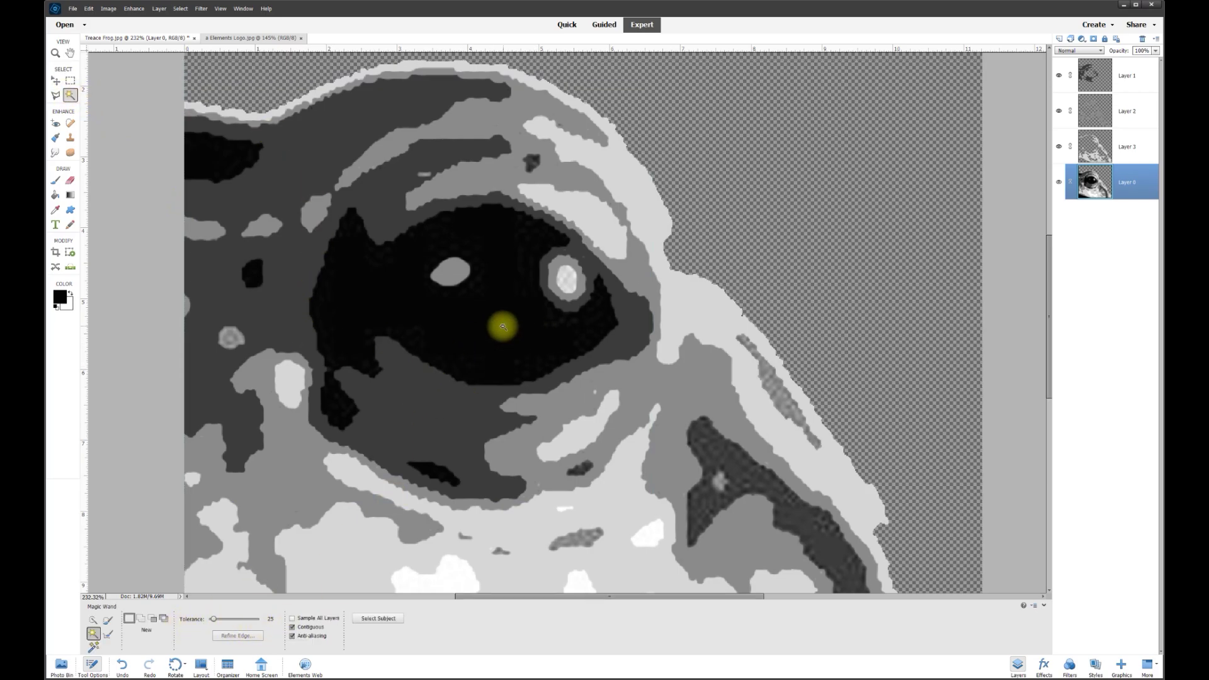
left_click(502, 325)
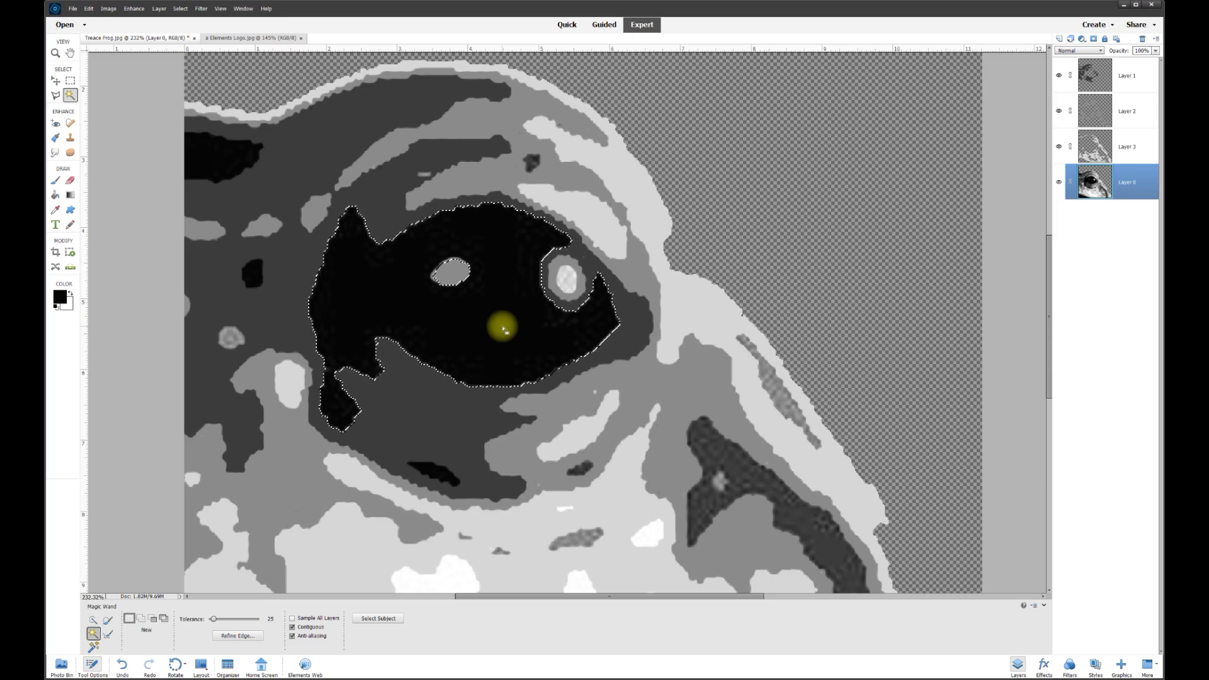
key("shift")
left_click(226, 163, "shift")
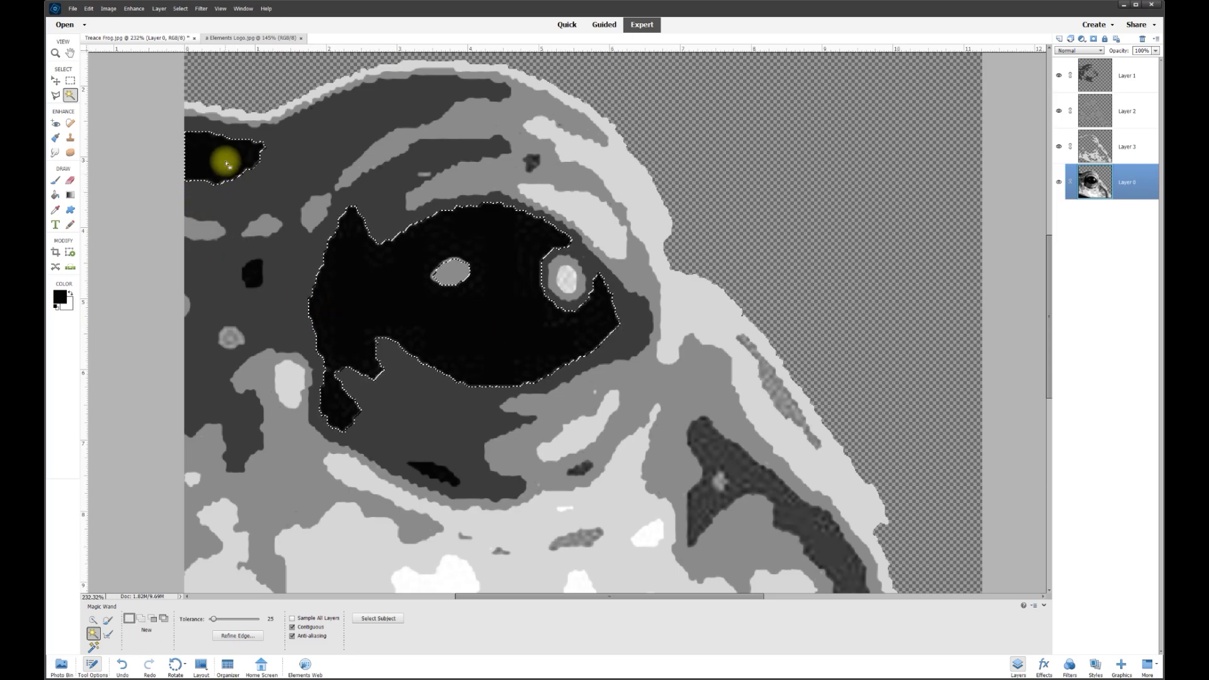
left_click(251, 267, "shift")
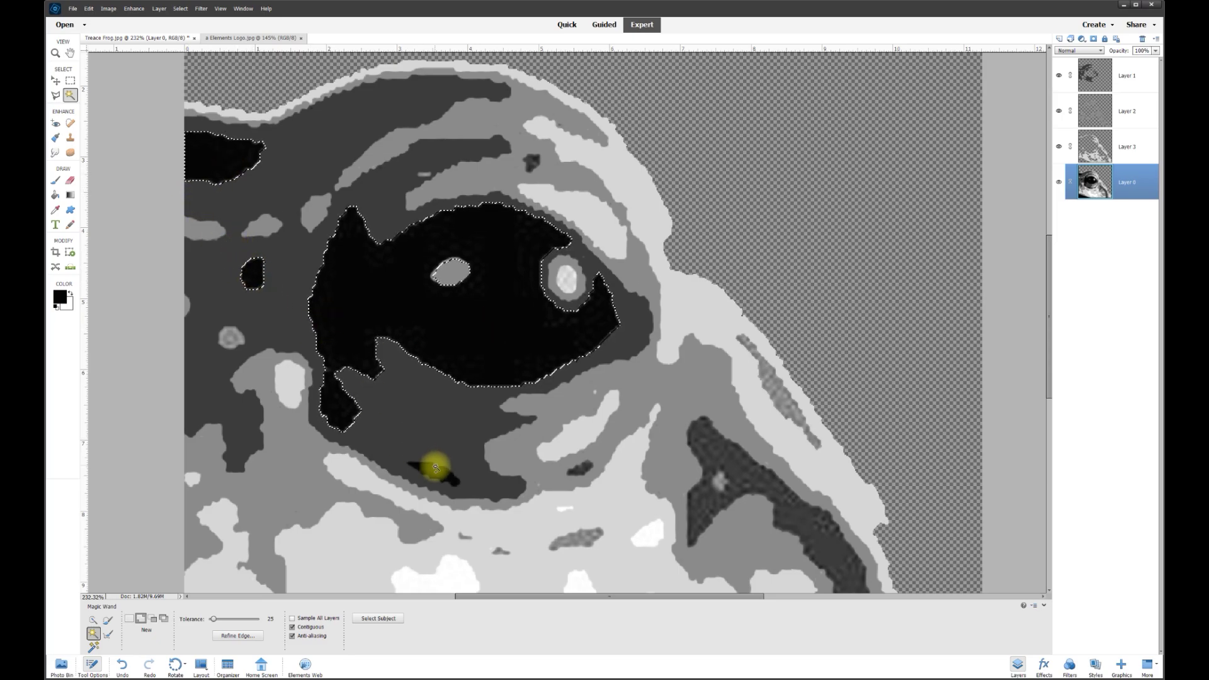
left_click(429, 476, "shift")
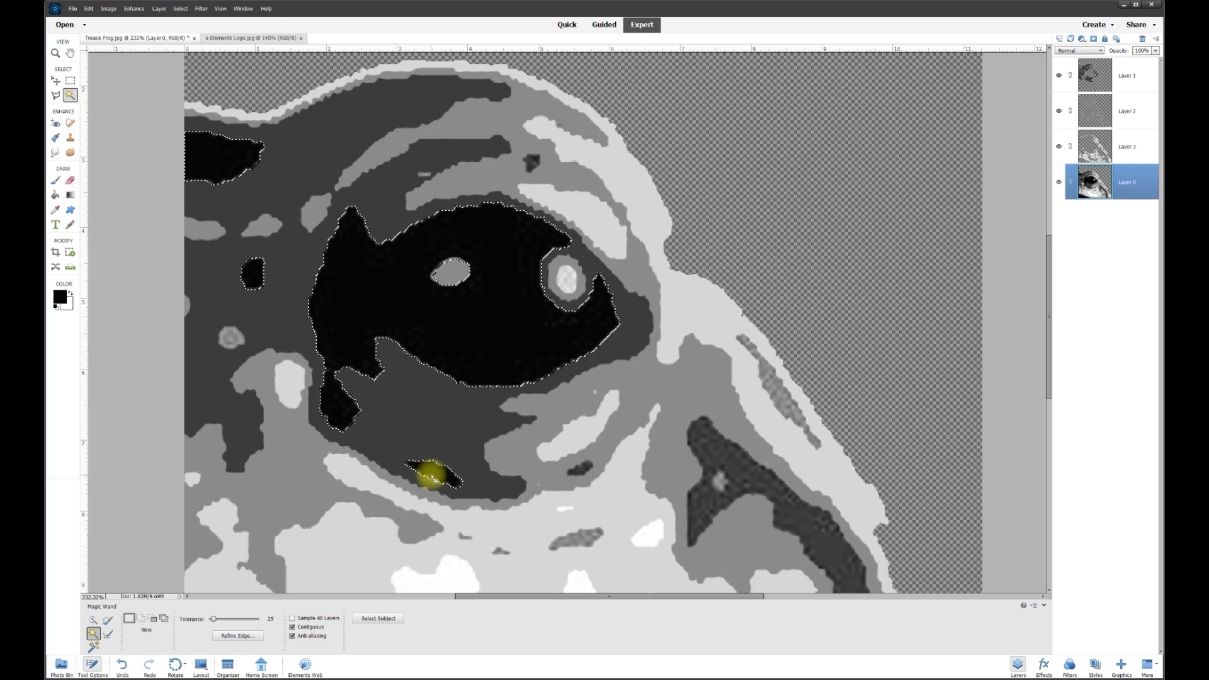
- Fill the selection with black on new Layer 4, hide Layer 0, and deselect
left_click(1059, 39)
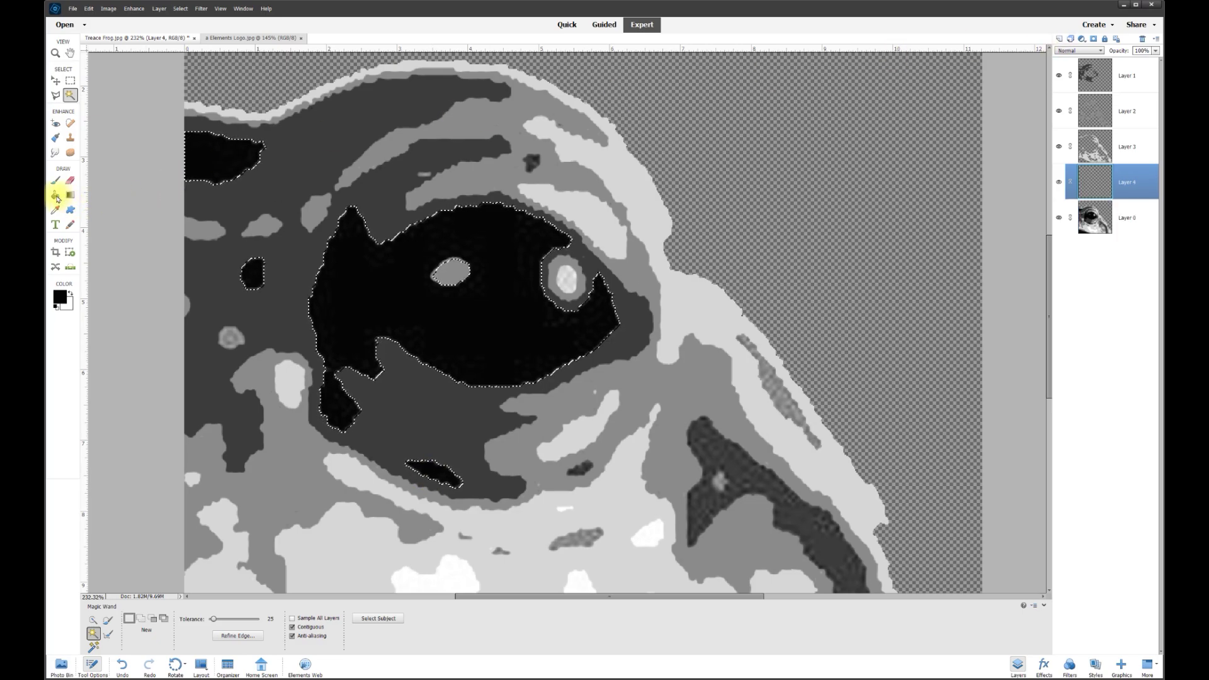
left_click(56, 195)
left_click(243, 174)
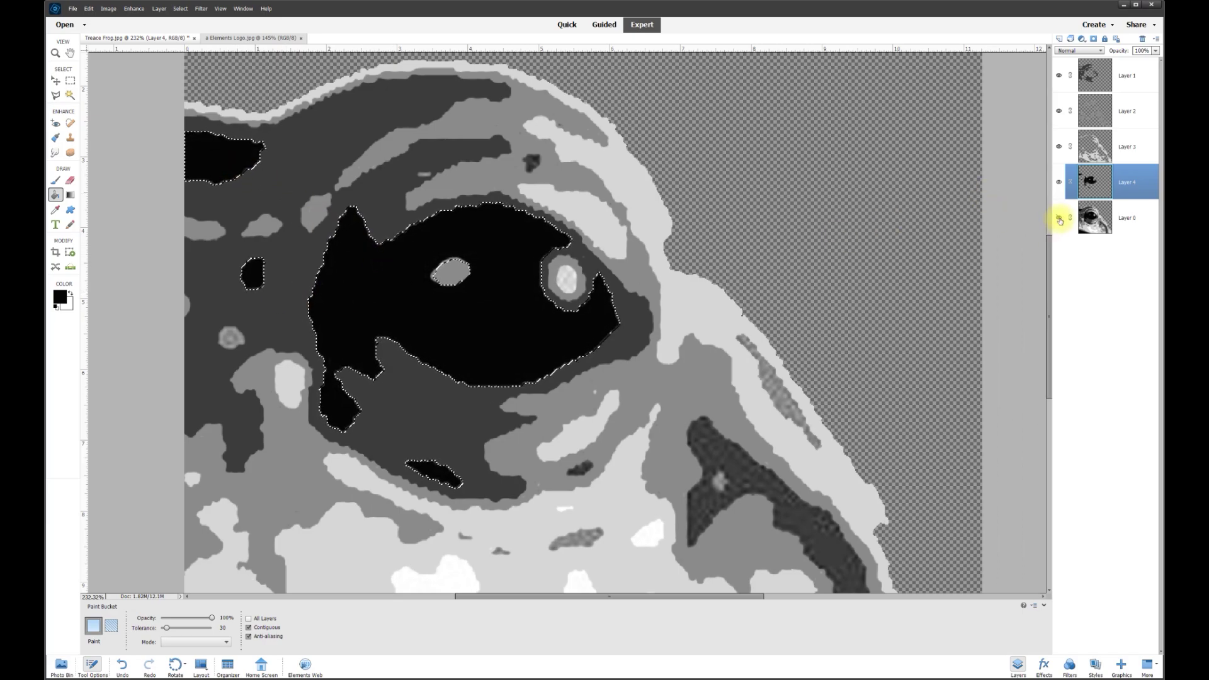
left_click(1059, 218)
key("ctrl+d")
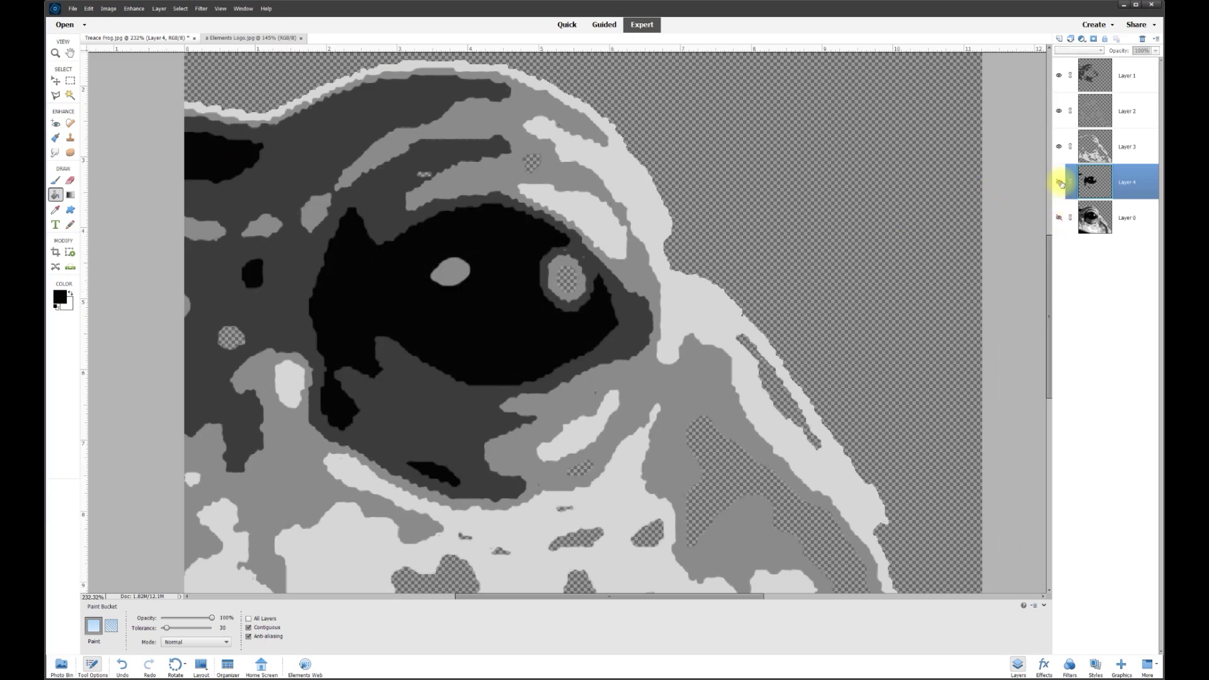
left_click(1060, 182)
left_click(1060, 182)
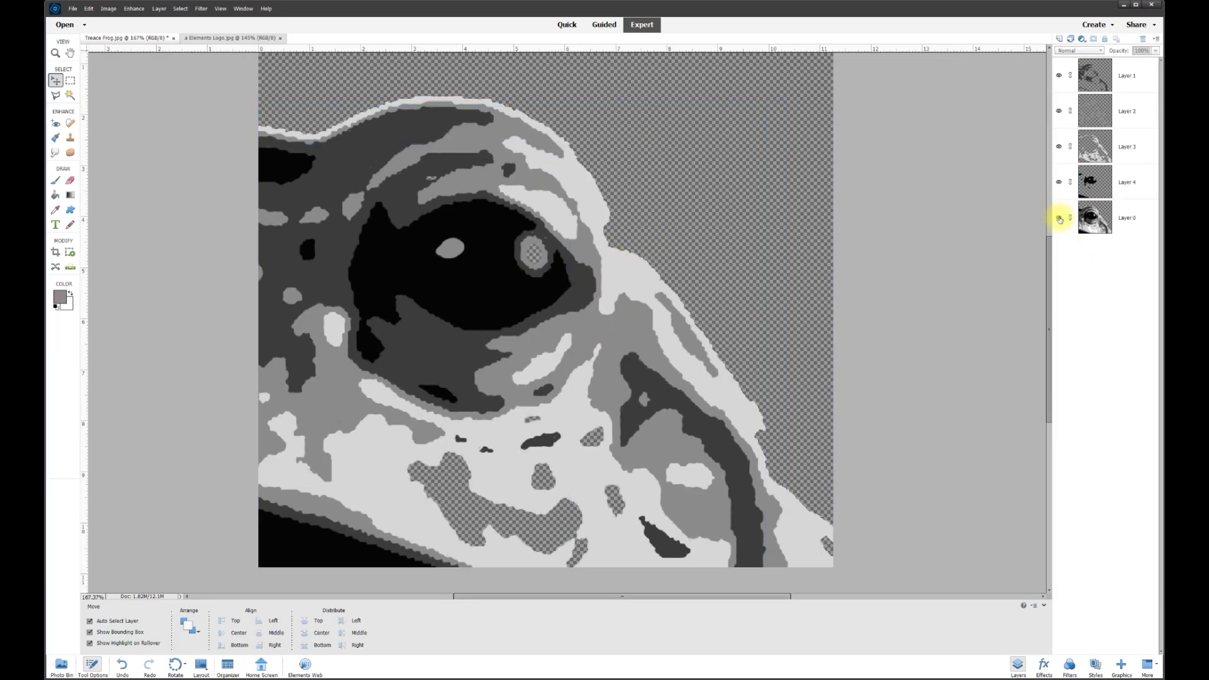
- Turn the original photo Layer 0 back on after flicking its visibility to compare
left_click(1060, 218)
left_click(1060, 219)
left_click(1060, 219)
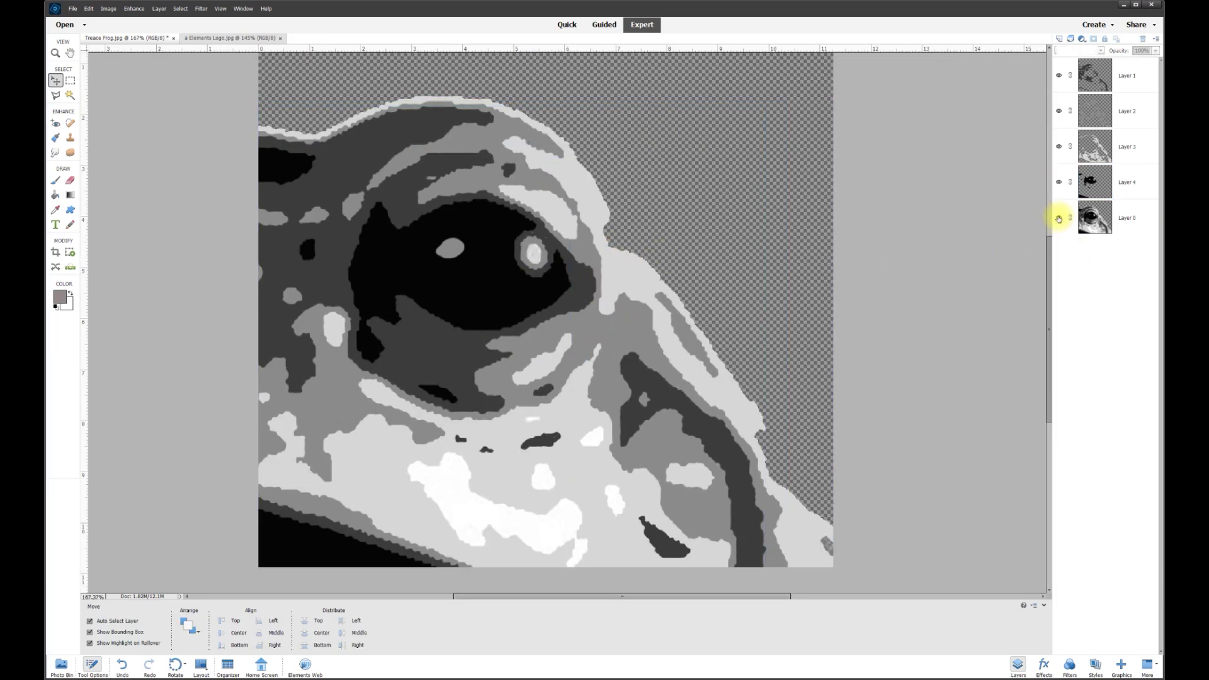
left_click(1058, 219)
left_click(1059, 219)
left_click(1058, 219)
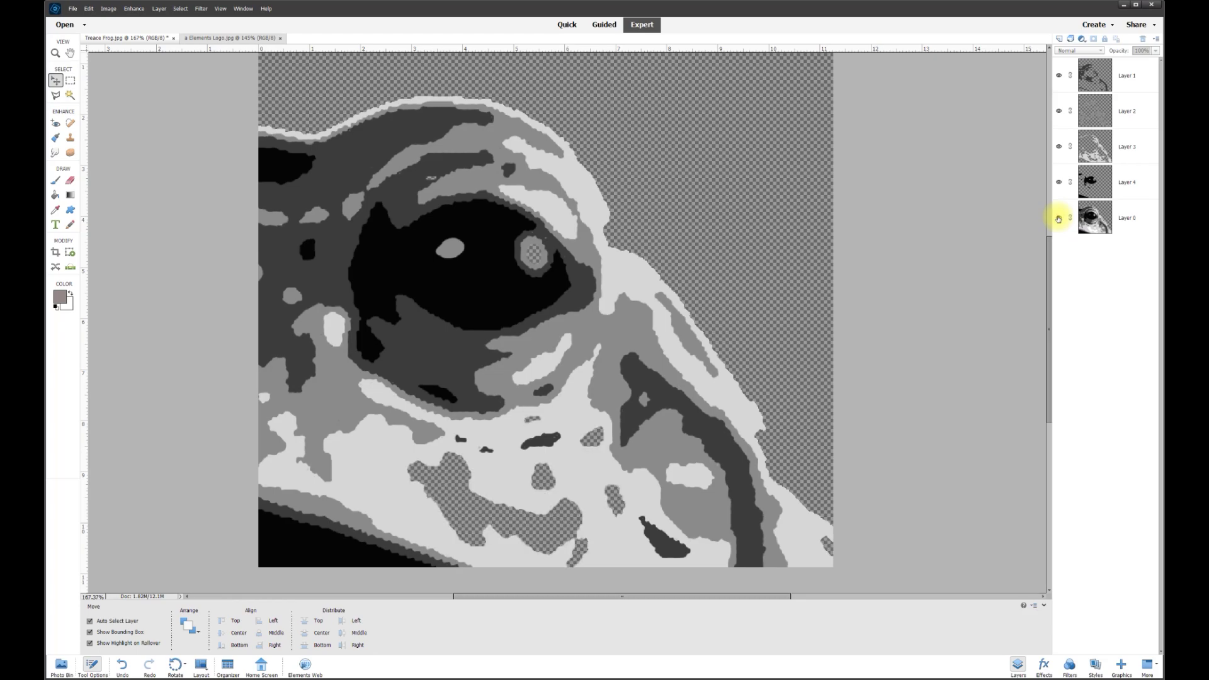
left_click(1059, 219)
- Make Layer 0 active and Magic Wand-select the eye's white highlight at tolerance 7
left_click(1127, 219)
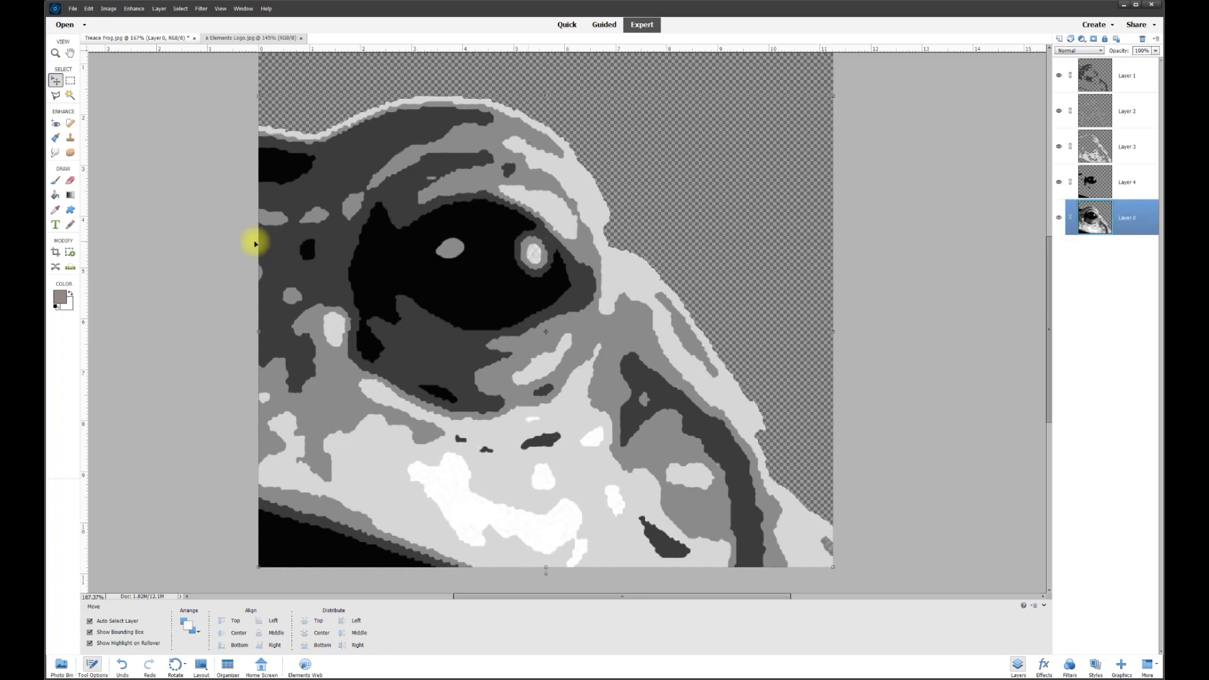
left_click(70, 96)
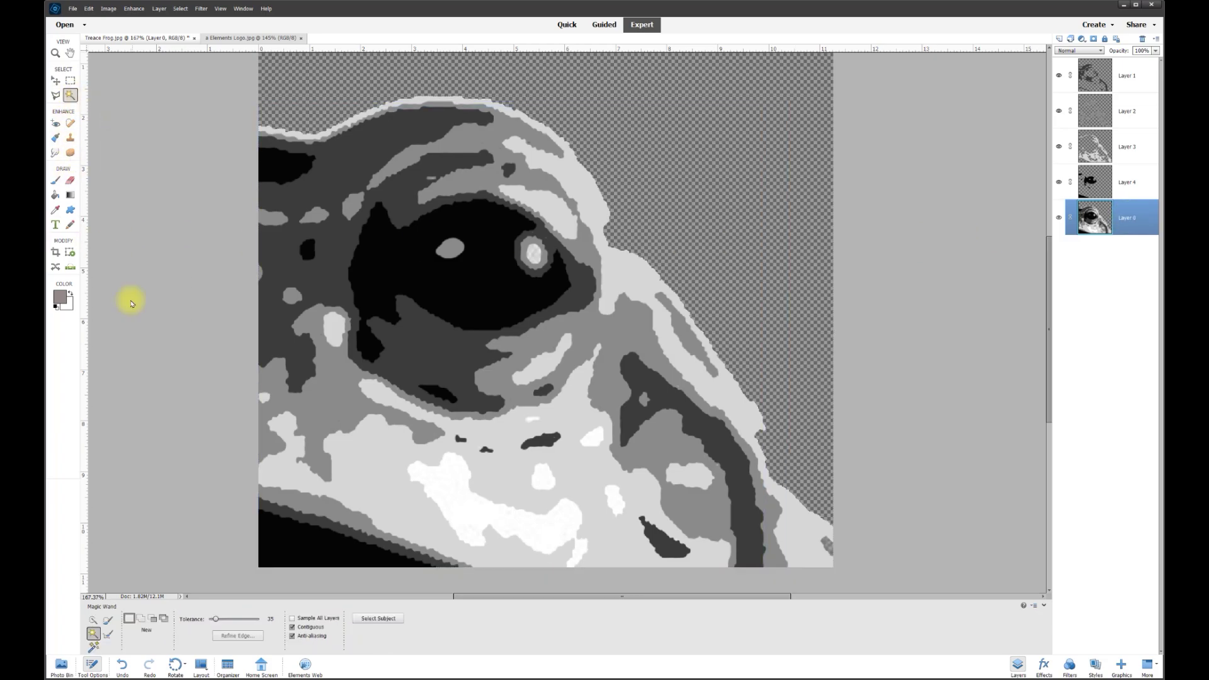
left_click(534, 255)
scroll(534, 255, "up", 5)
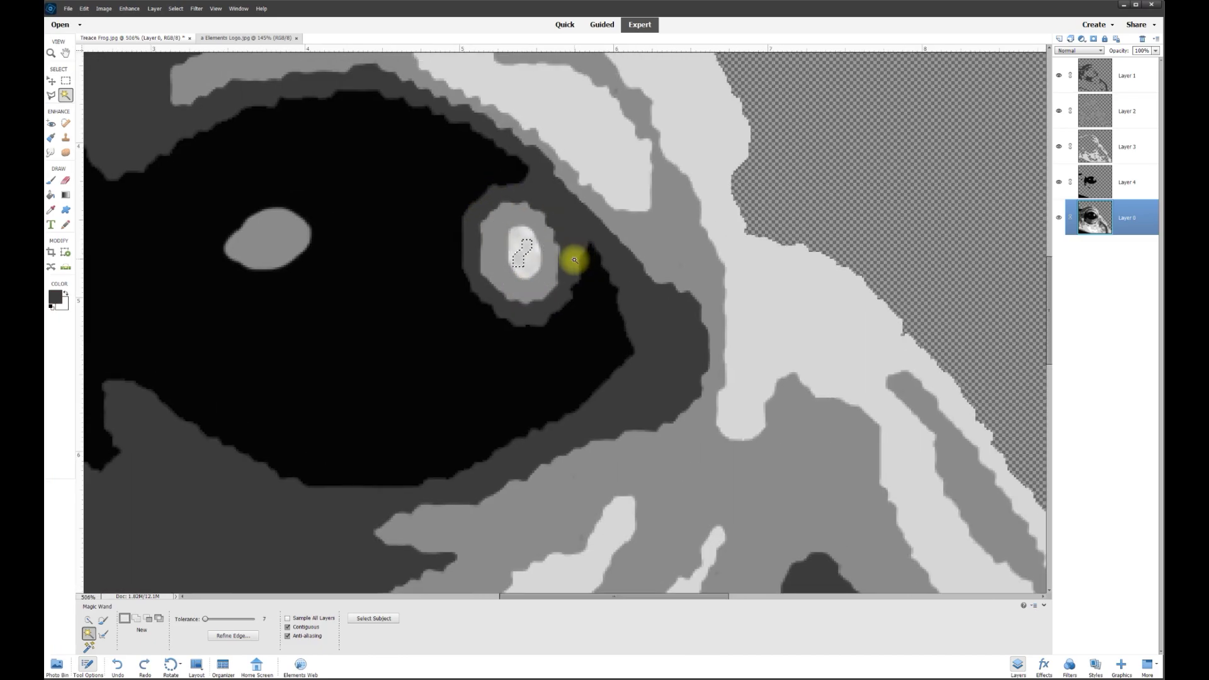
- Deselect the highlight and set the foreground colour to pure white
key("ctrl+d")
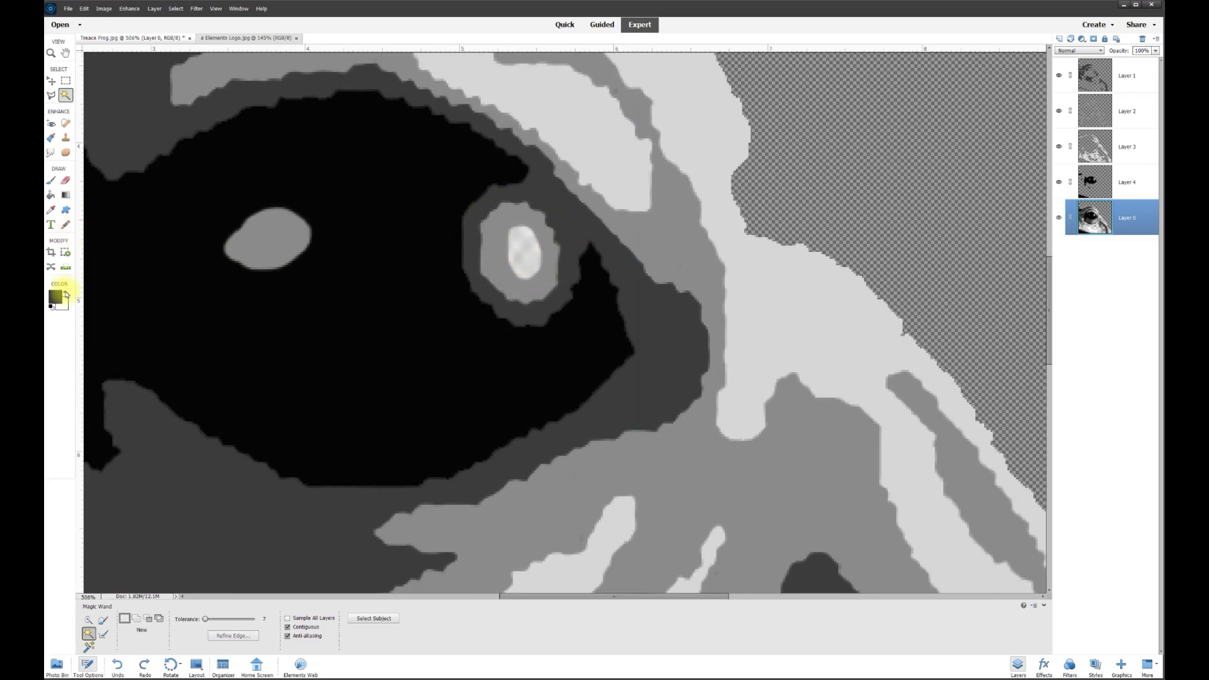
left_click(59, 301)
left_click_drag(531, 194, 494, 157)
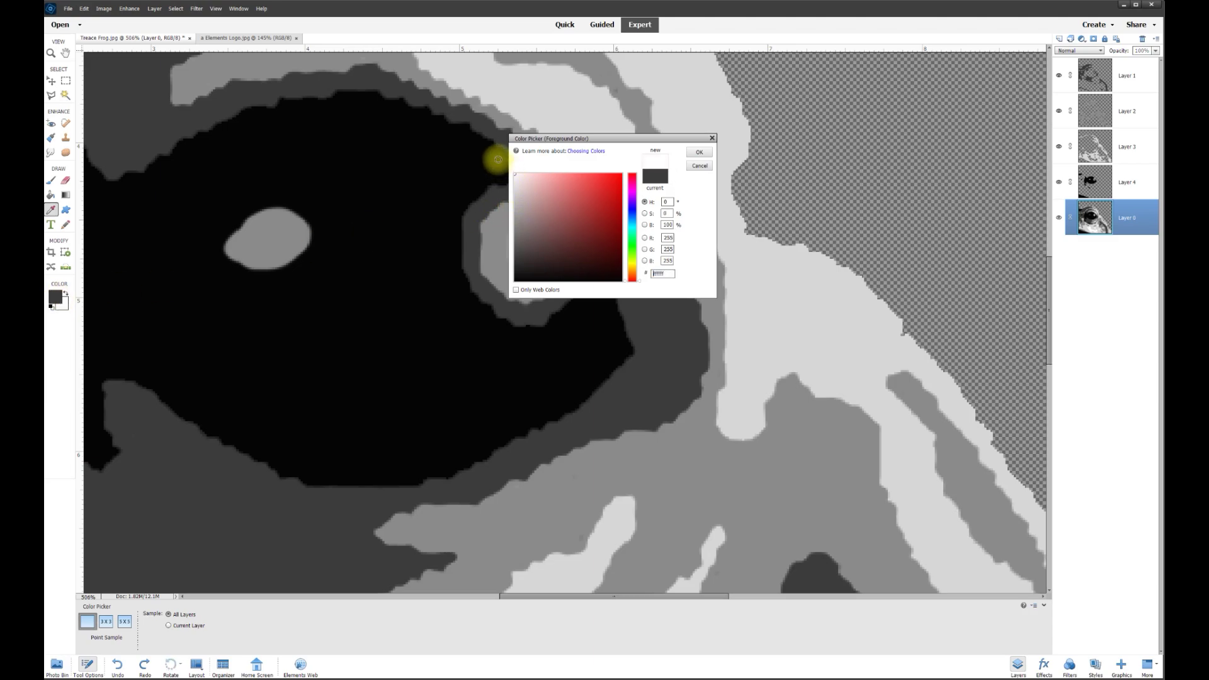
left_click(698, 153)
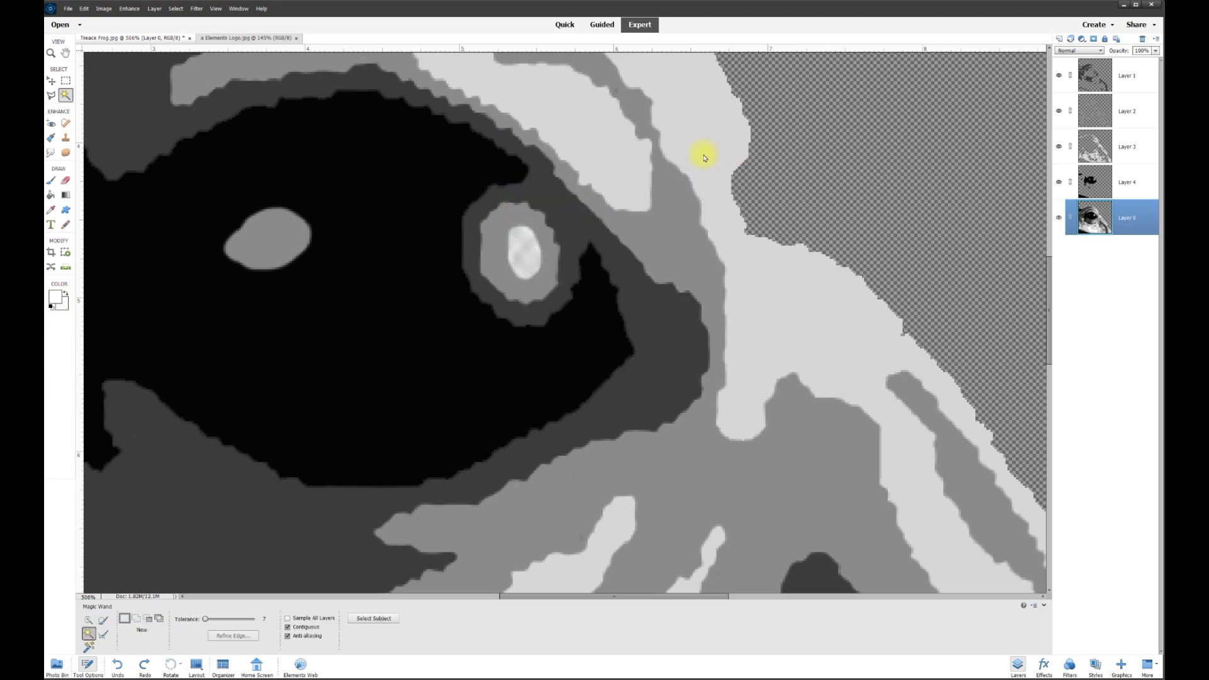
- Add new Layer 5 and brush the eye highlight in as a solid white oval
left_click(51, 181)
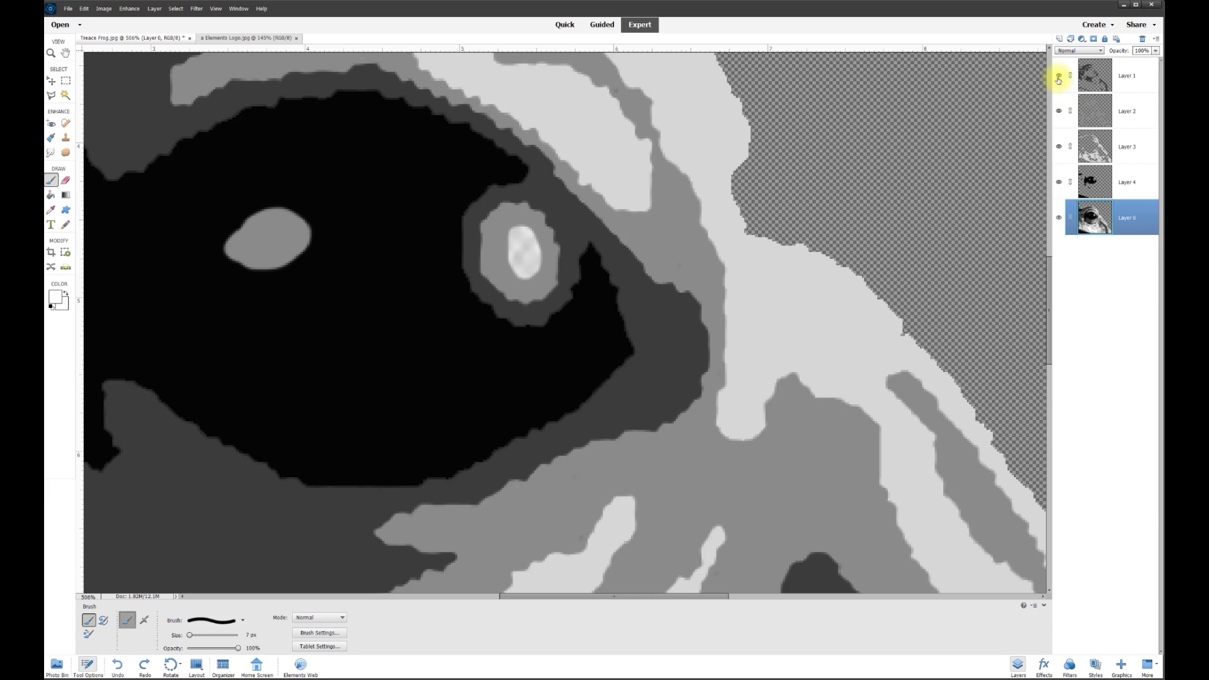
left_click(1059, 39)
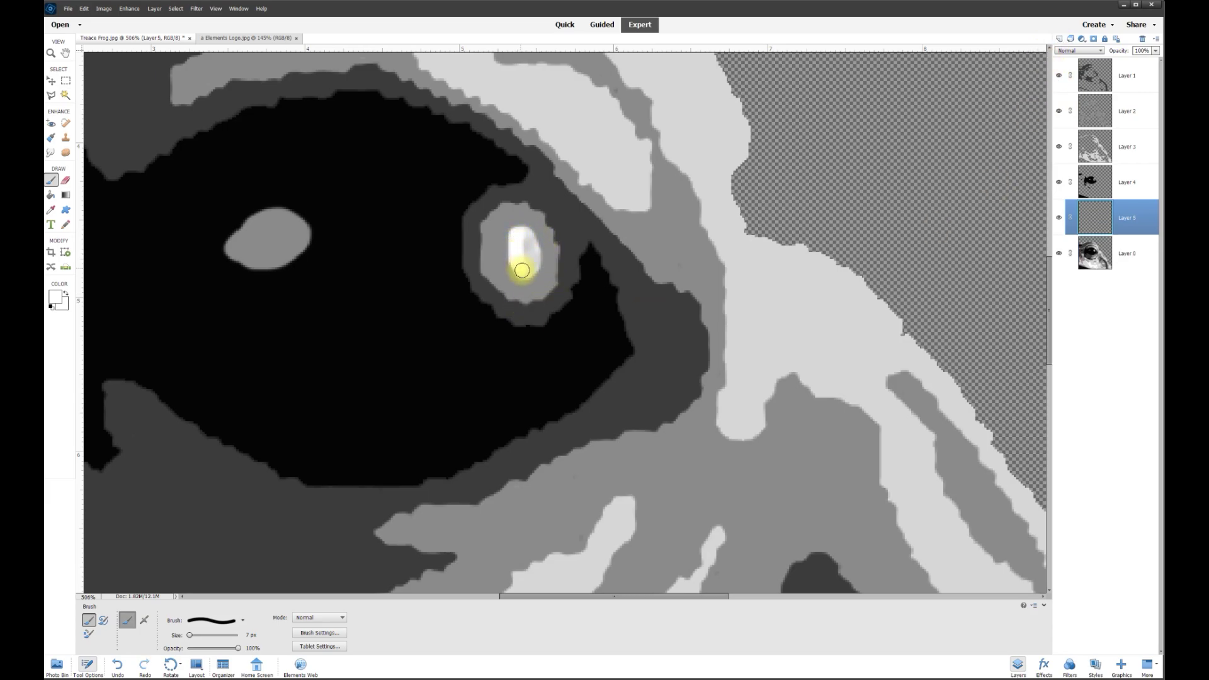
mouse_move(533, 266)
left_mouse_down()
mouse_move(529, 243)
mouse_move(516, 259)
mouse_move(524, 252)
left_mouse_up()
scroll(1051, 302, "down", 3)
scroll(1053, 353, "down", 4)
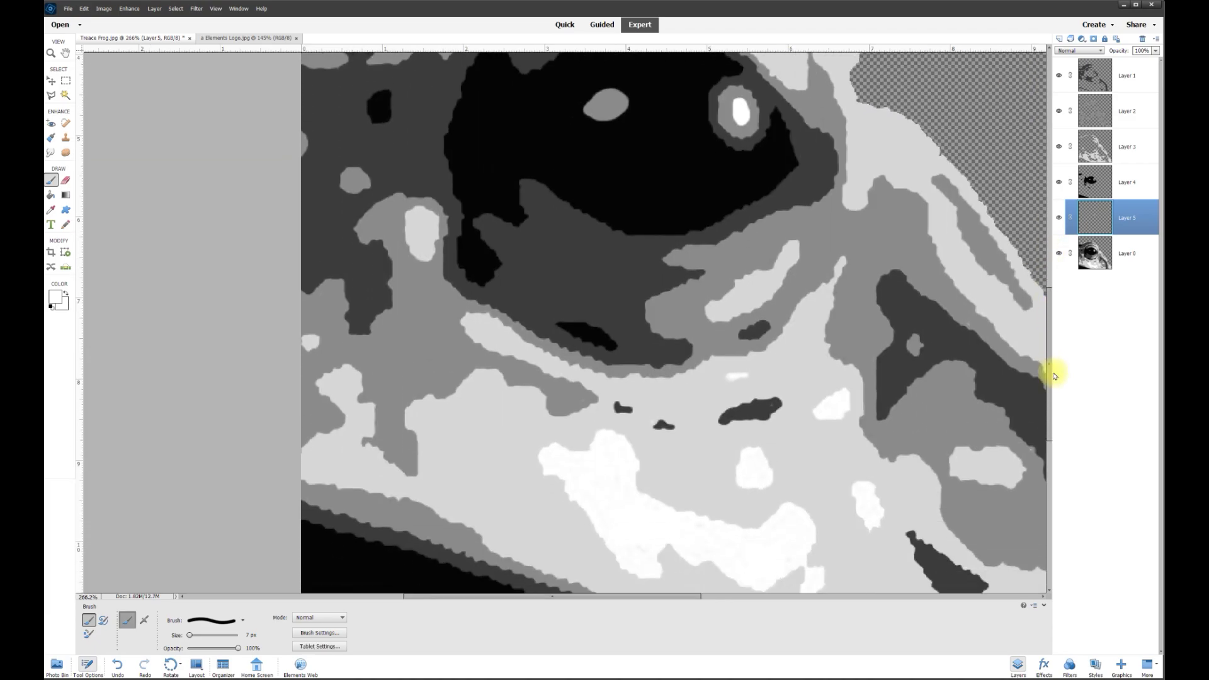
- On Layer 0, Magic Wand-select the lower face's white patches, then fill them white on Layer 5 with the Paint Bucket
left_click(1058, 254)
left_click(1059, 253)
left_click(1128, 252)
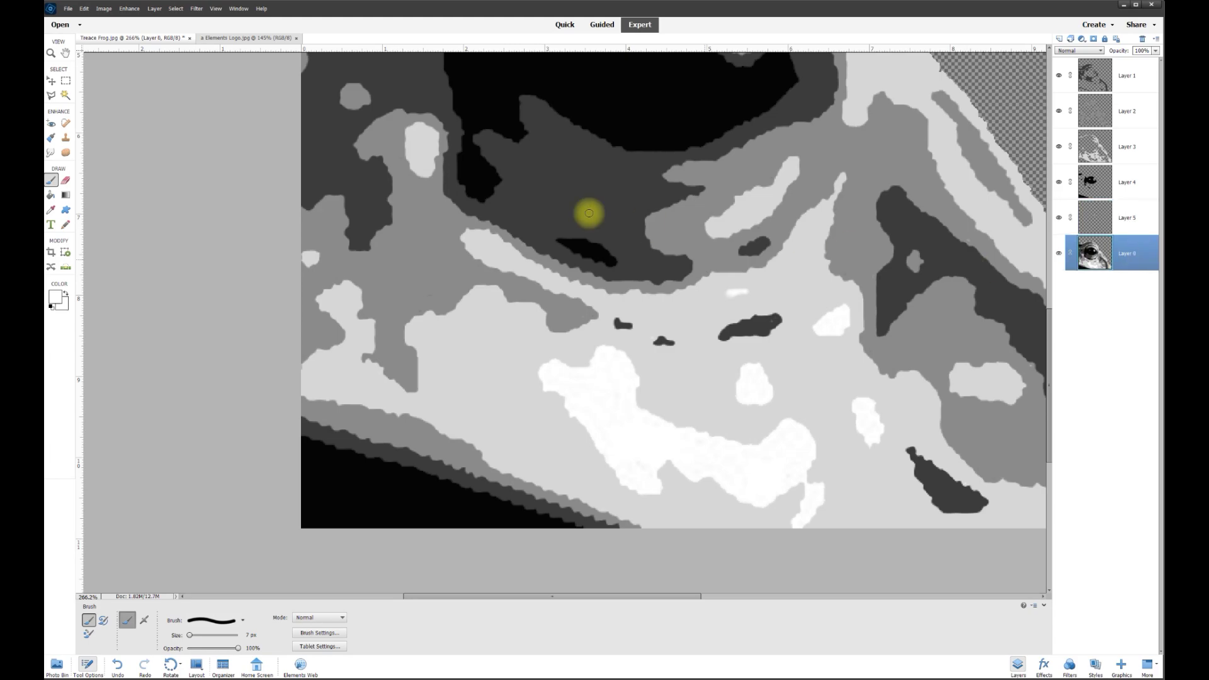
left_click(67, 96)
left_click(630, 434)
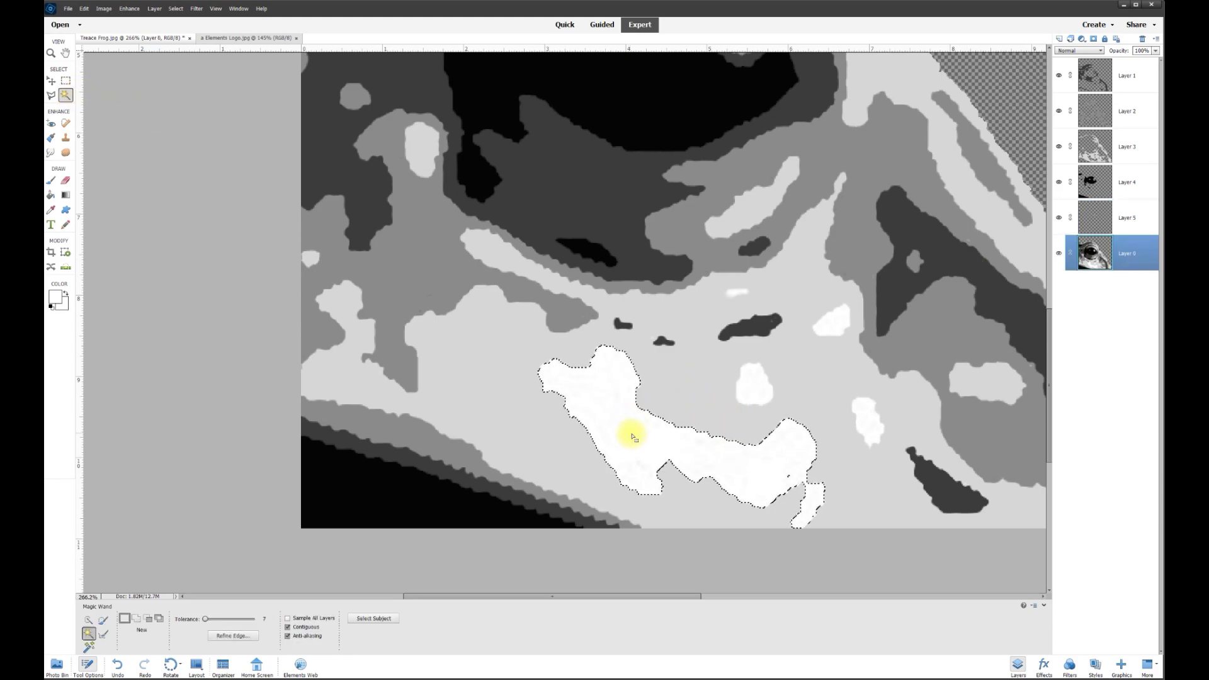
left_click(754, 385, "shift")
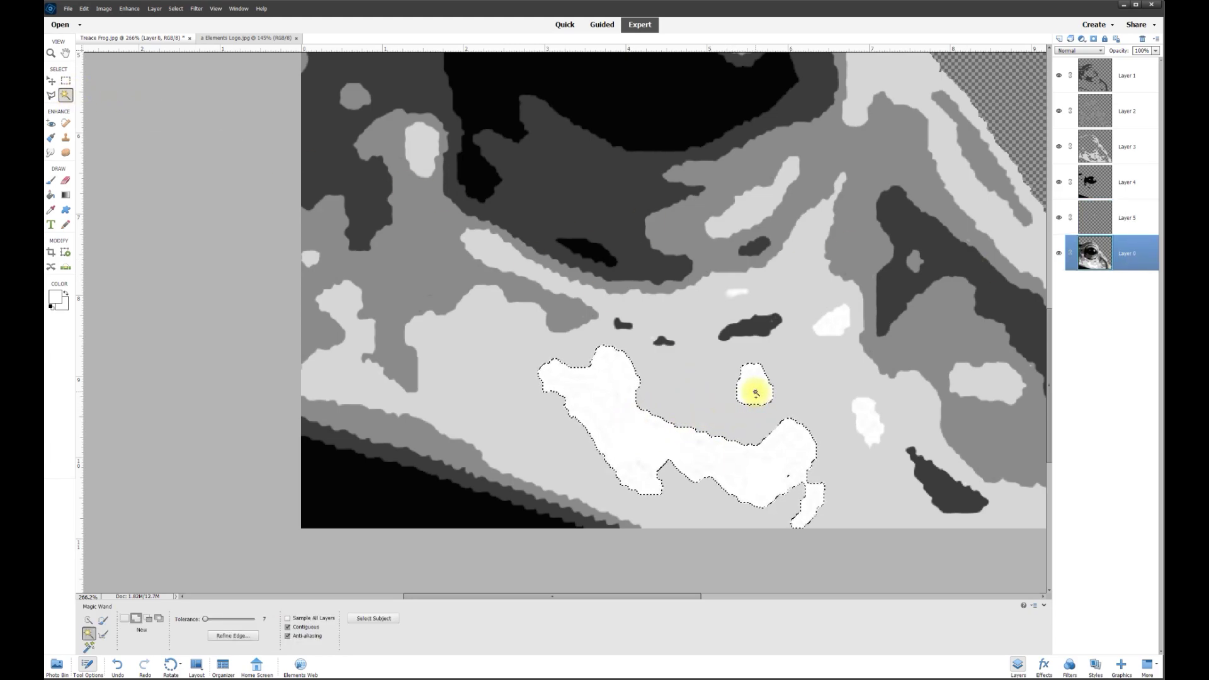
left_click(872, 423, "shift")
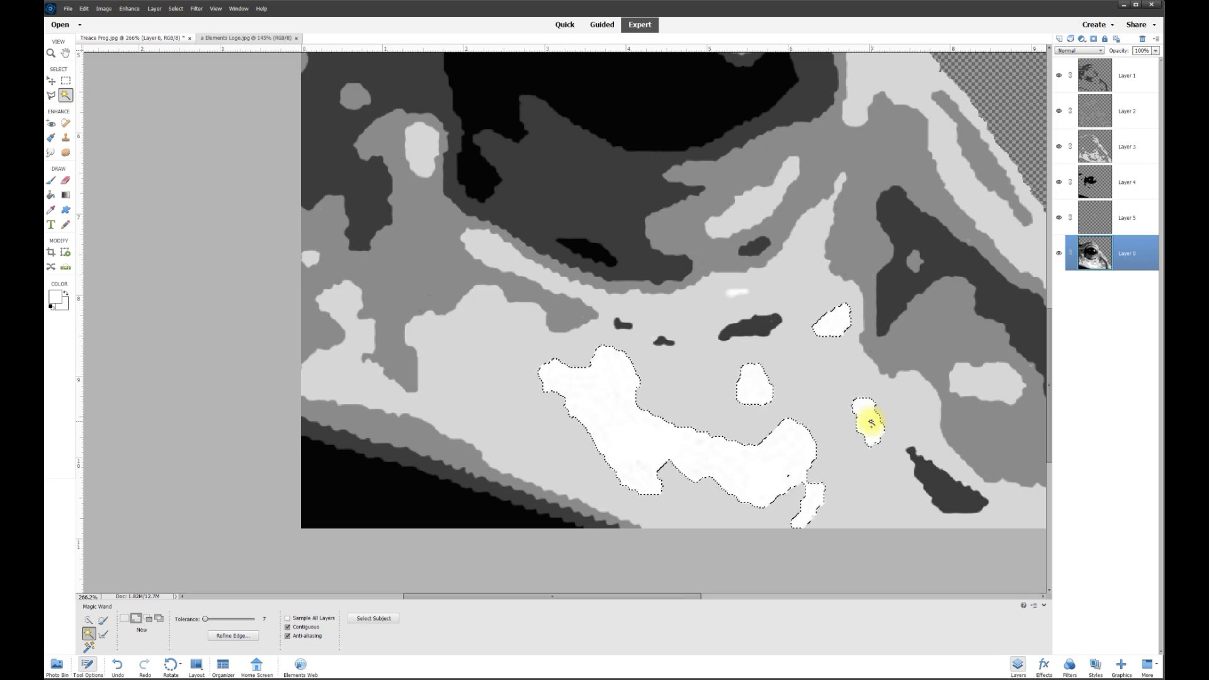
left_click(735, 293, "shift")
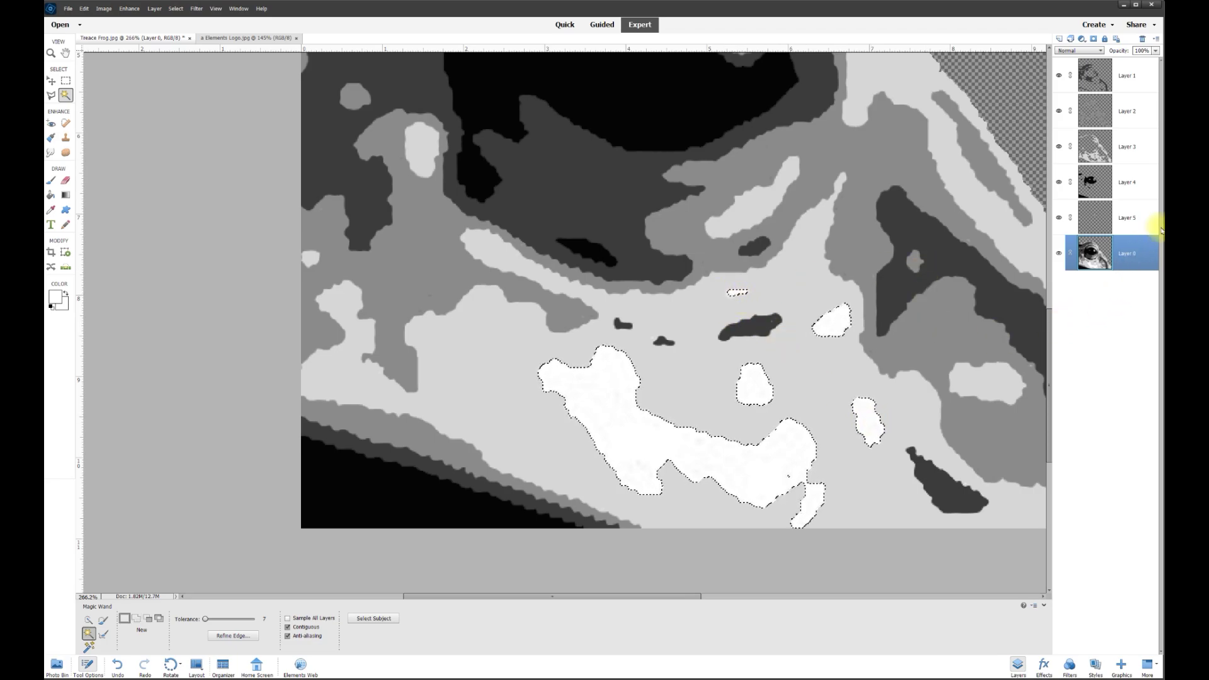
left_click(1091, 220)
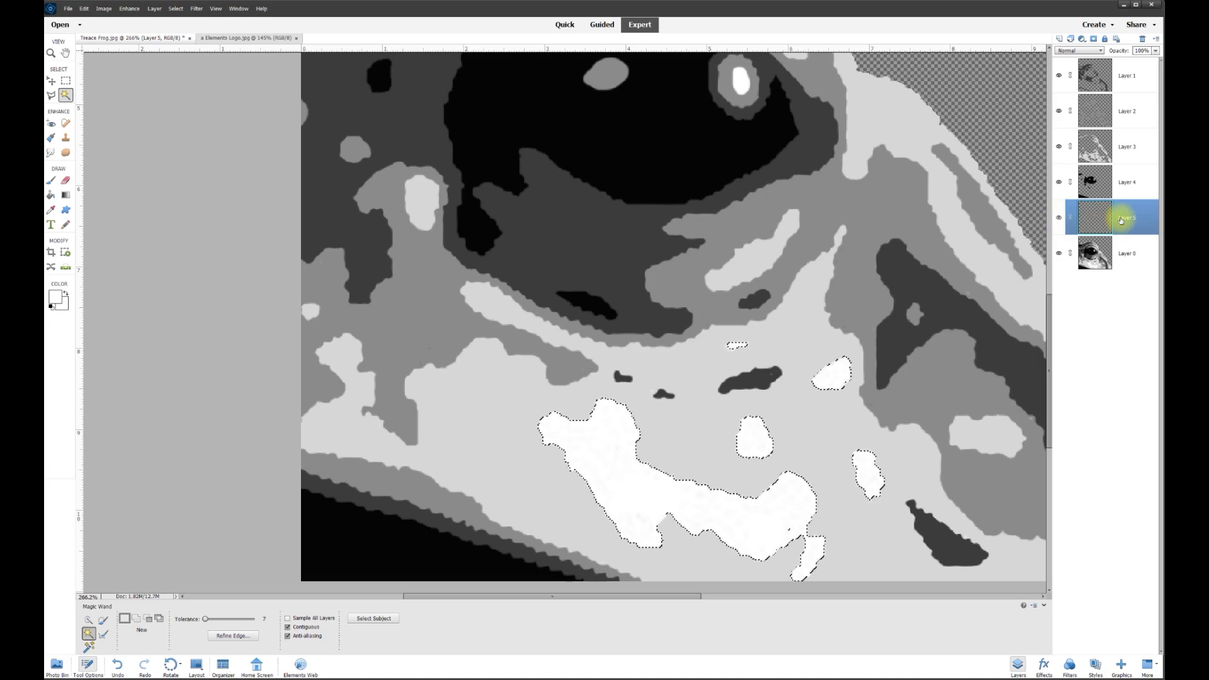
left_click(50, 195)
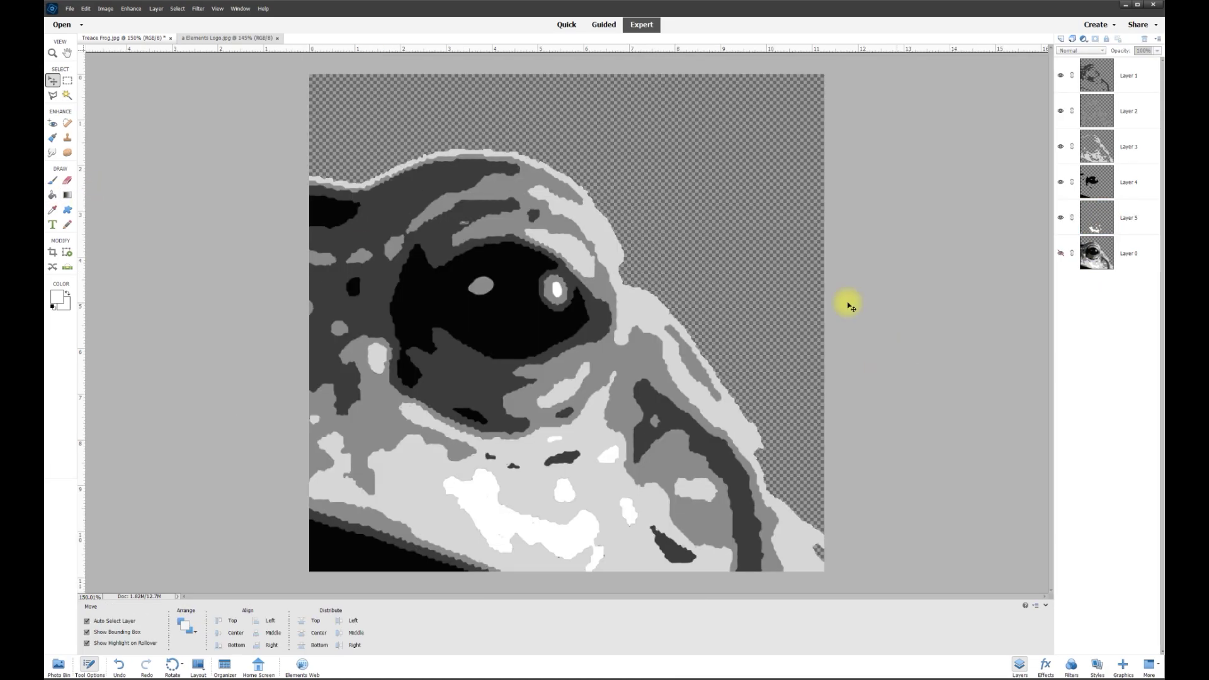
- Hide tone Layers 1–5 and show the original photo Layer 0
scroll(693, 337, "up", 3)
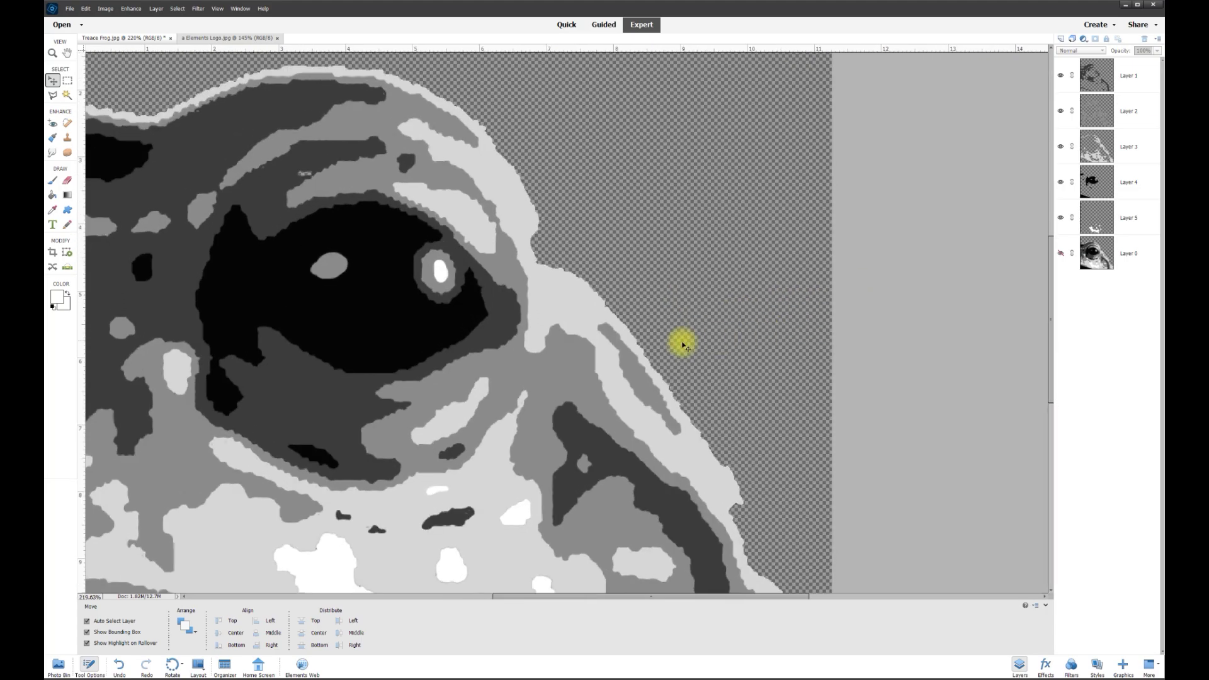
scroll(503, 258, "up", 1)
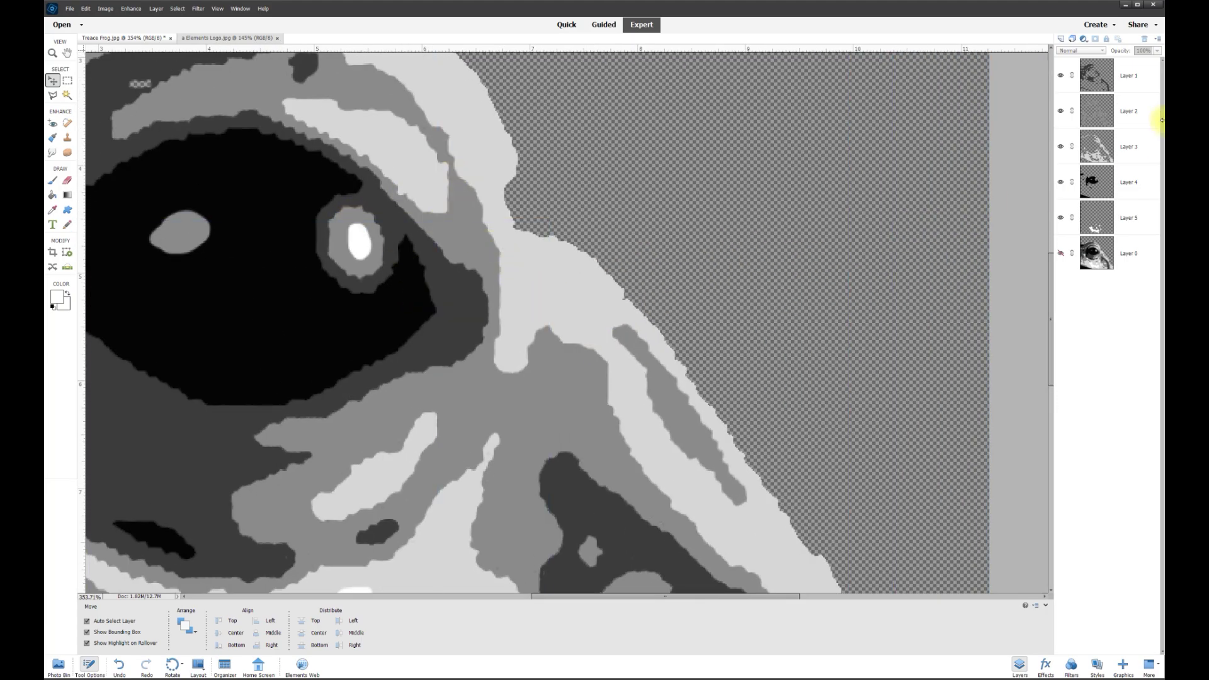
left_click(1061, 76)
left_click(1061, 111)
left_click(1061, 146)
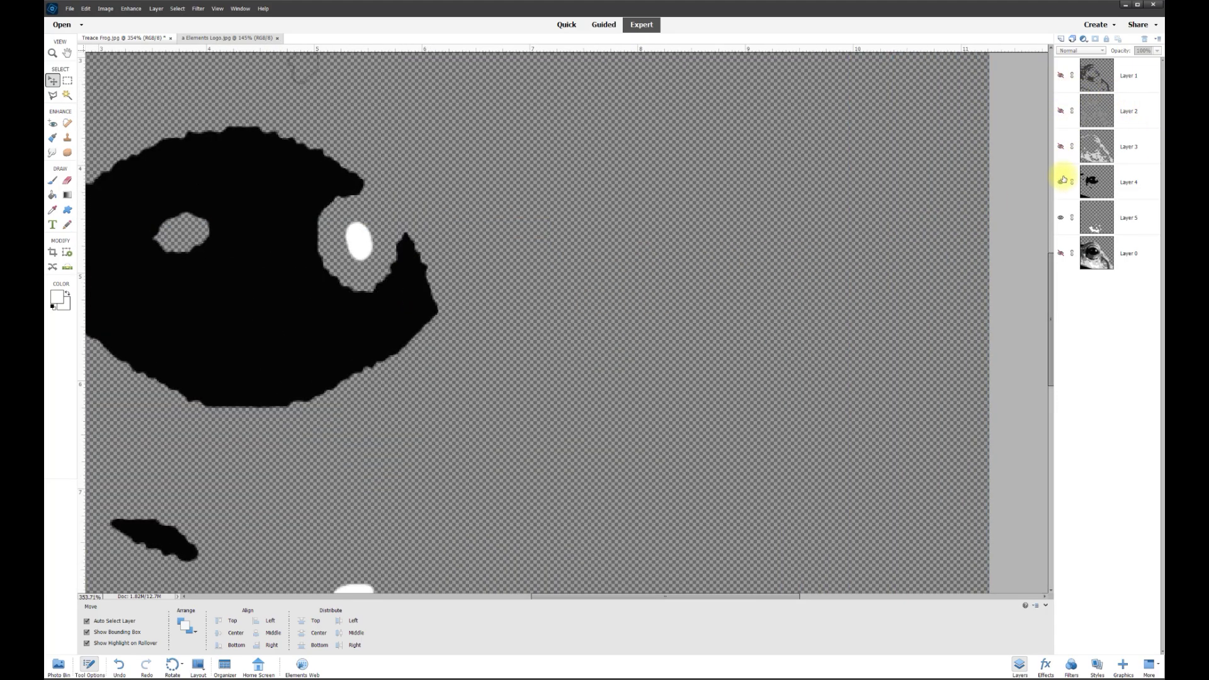
left_click(1060, 182)
left_click(1061, 217)
left_click(1061, 253)
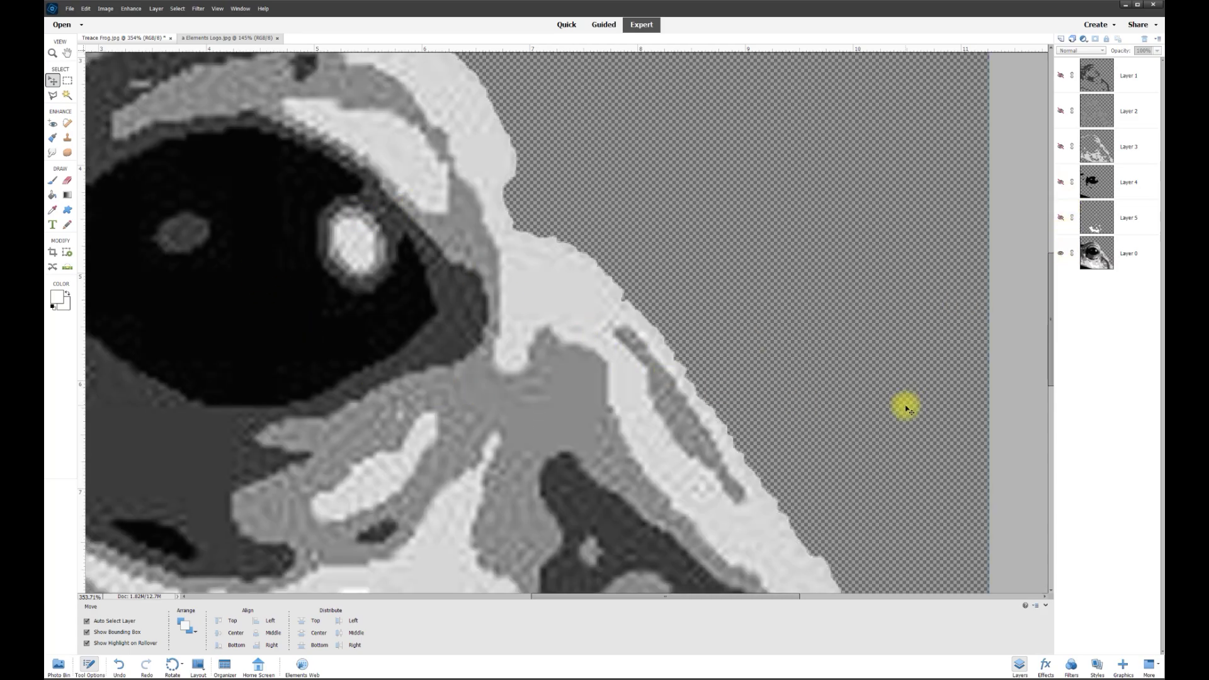
- Turn Layers 1, 2, 3, 4 and 5 back on
left_click(1062, 76)
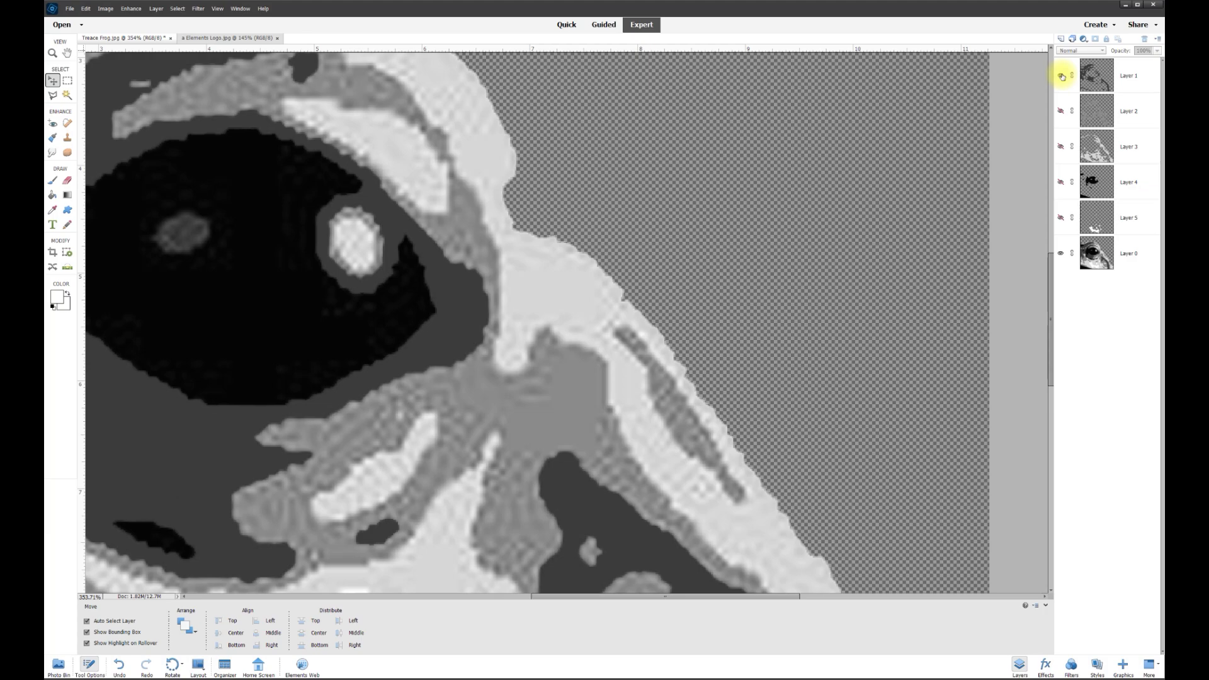
left_click(1061, 111)
left_click(1062, 147)
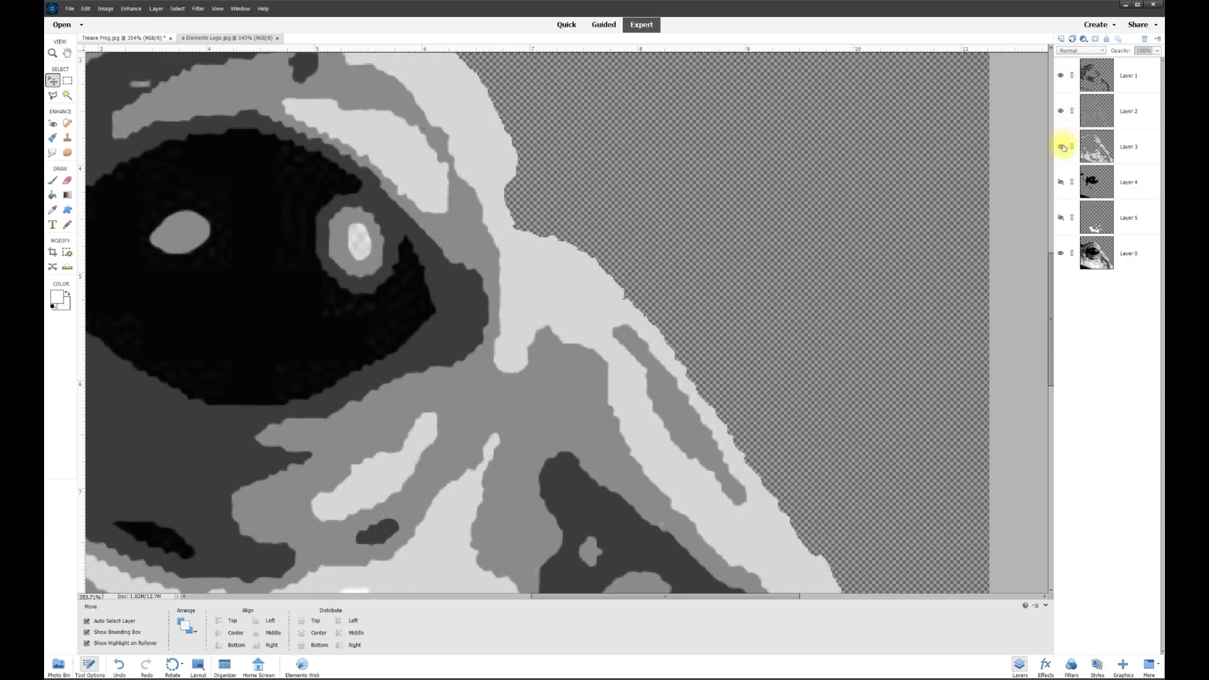
left_click(1061, 182)
left_click(1063, 218)
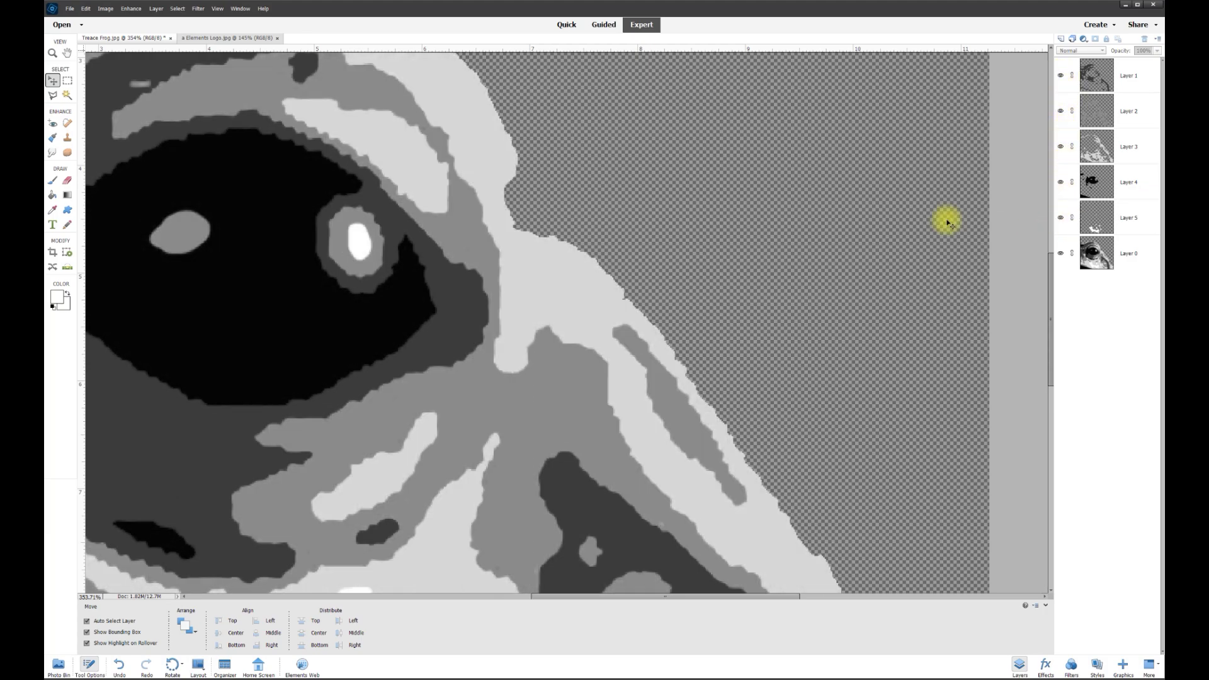
- Hide the original photo Layer 0
scroll(609, 376, "down", 5)
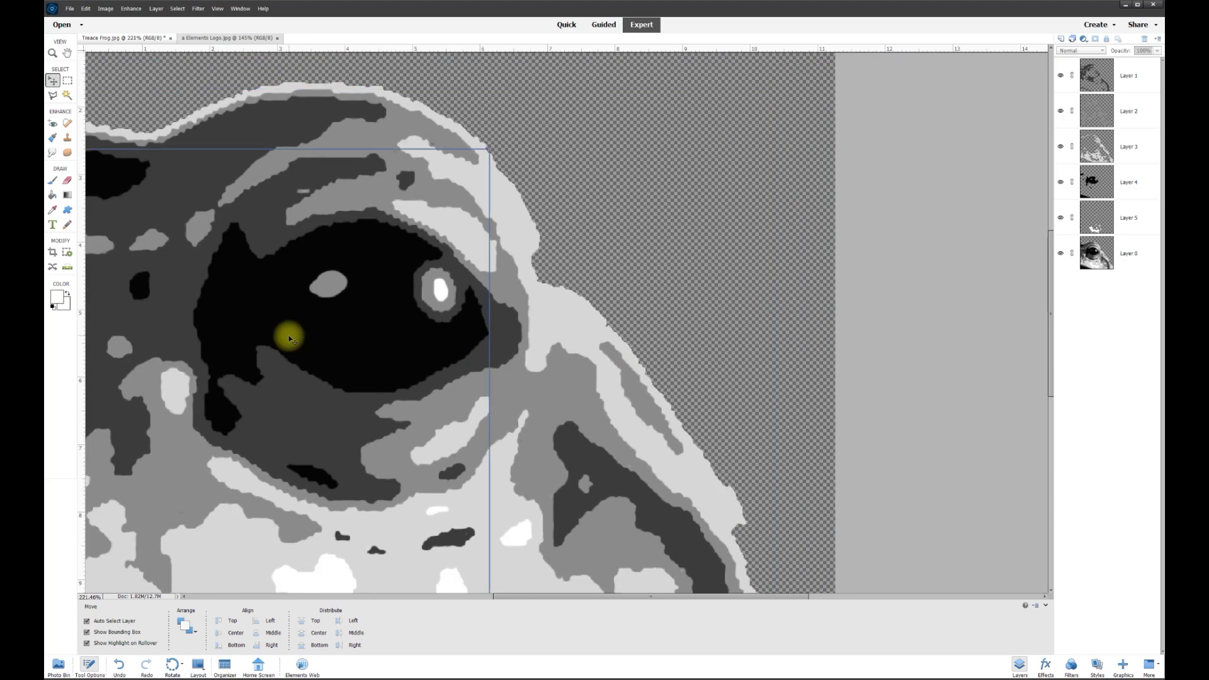
left_click(1060, 254)
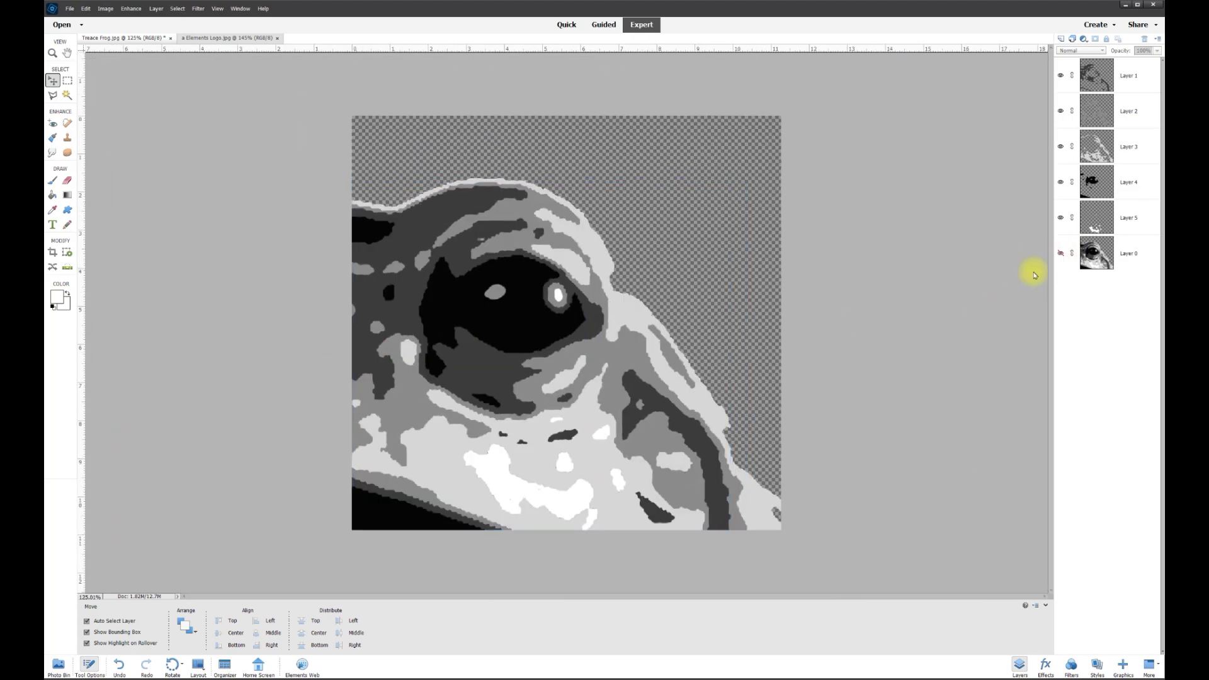
scroll(728, 383, "up", 1)
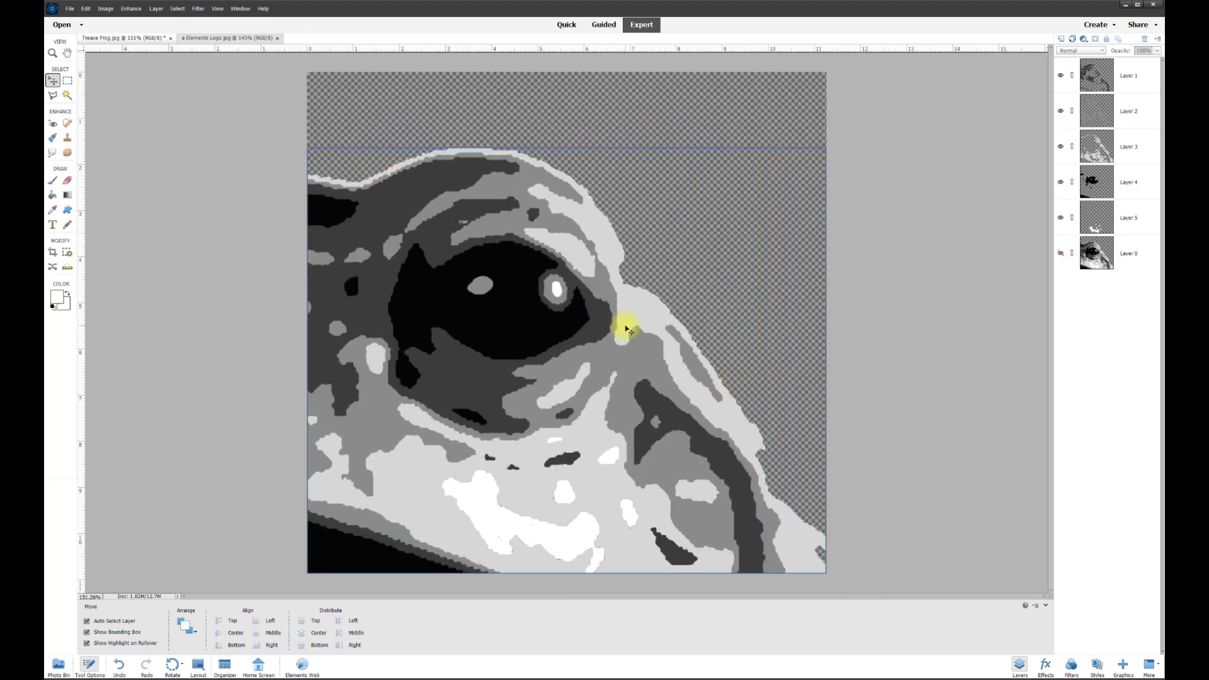
- Toggle Layers 1, 2, 4 and 5 off and back on to compare each tone
left_click(1061, 75)
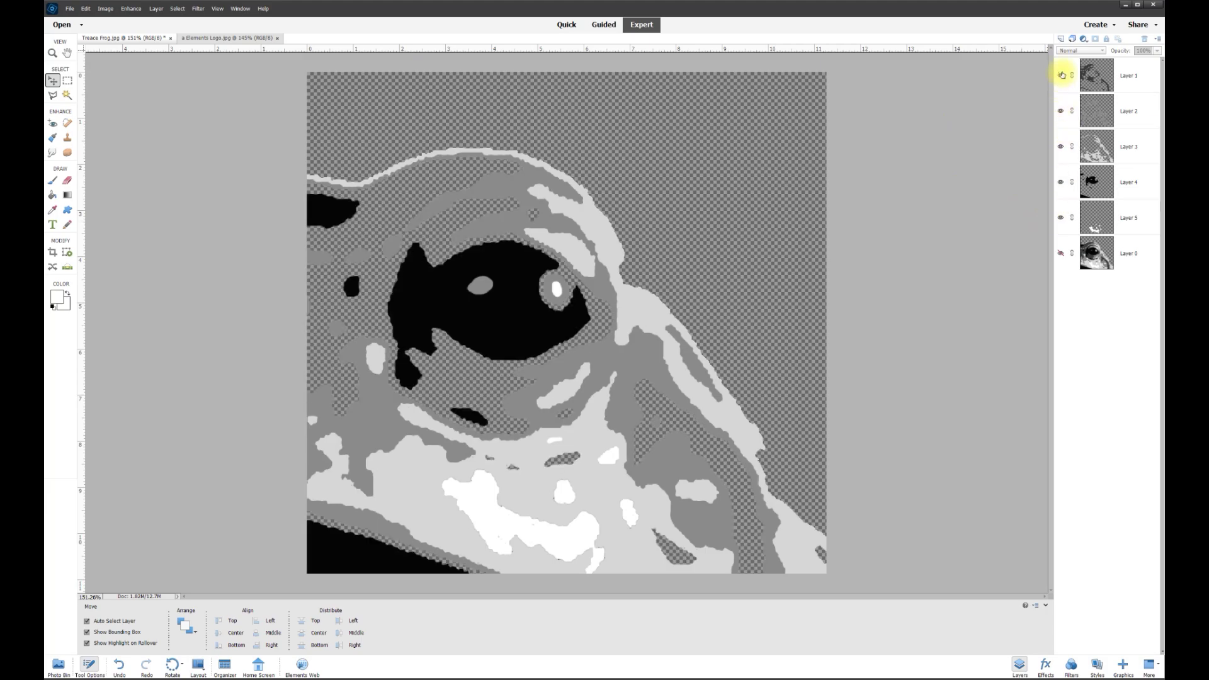
left_click(1061, 75)
left_click(1061, 111)
left_click(1061, 112)
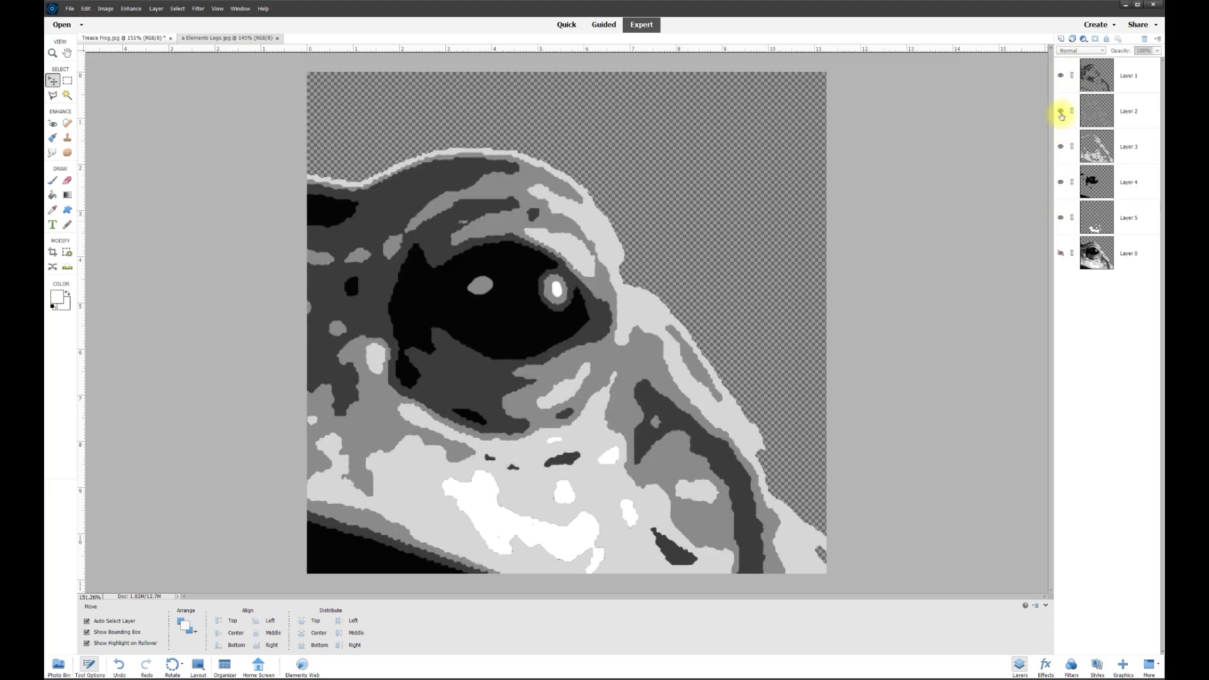
left_click(1061, 182)
left_click(1061, 182)
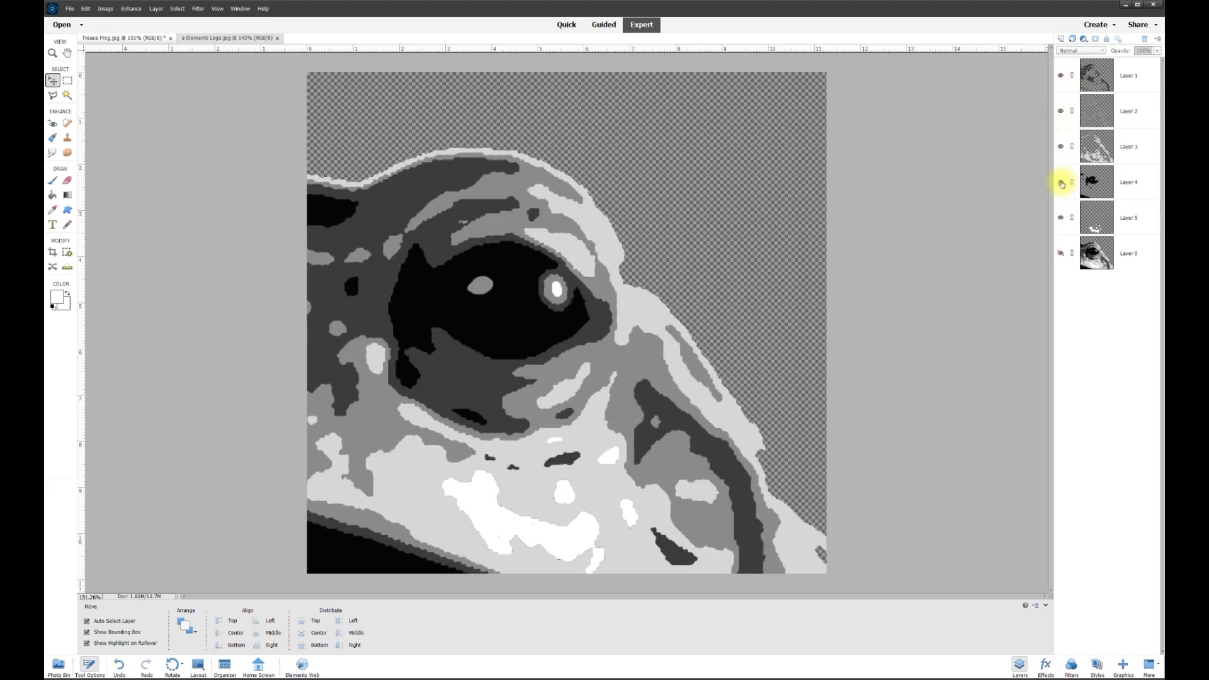
left_click(1061, 217)
left_click(1061, 218)
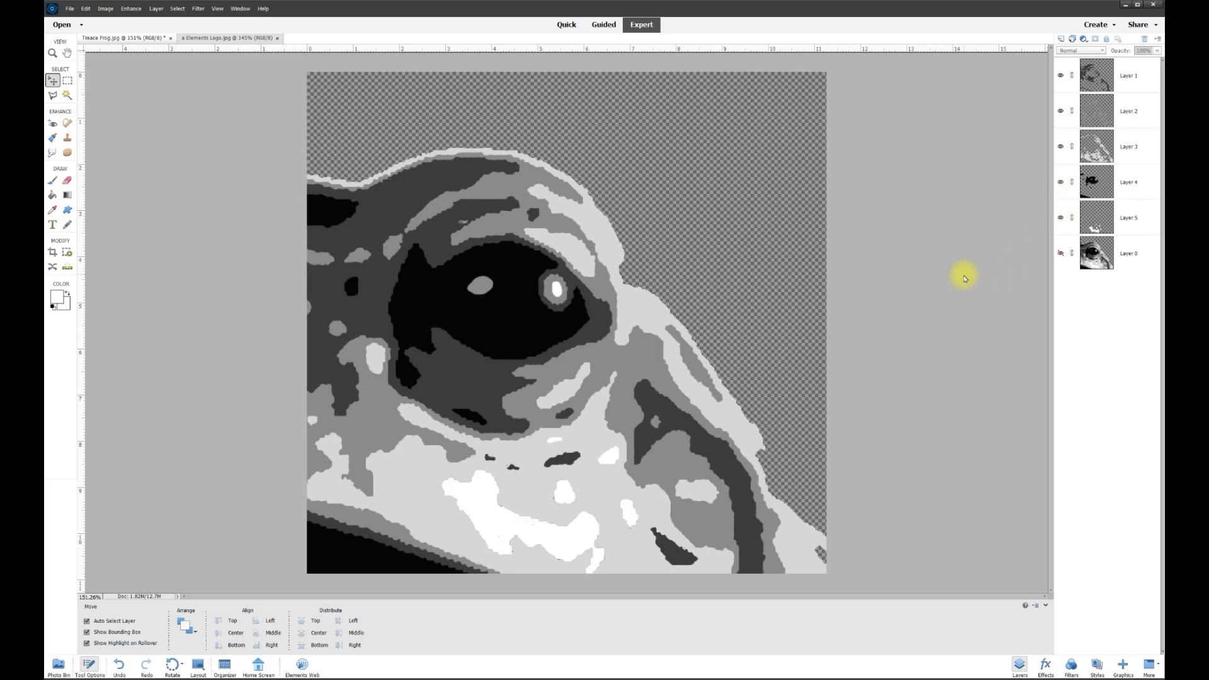